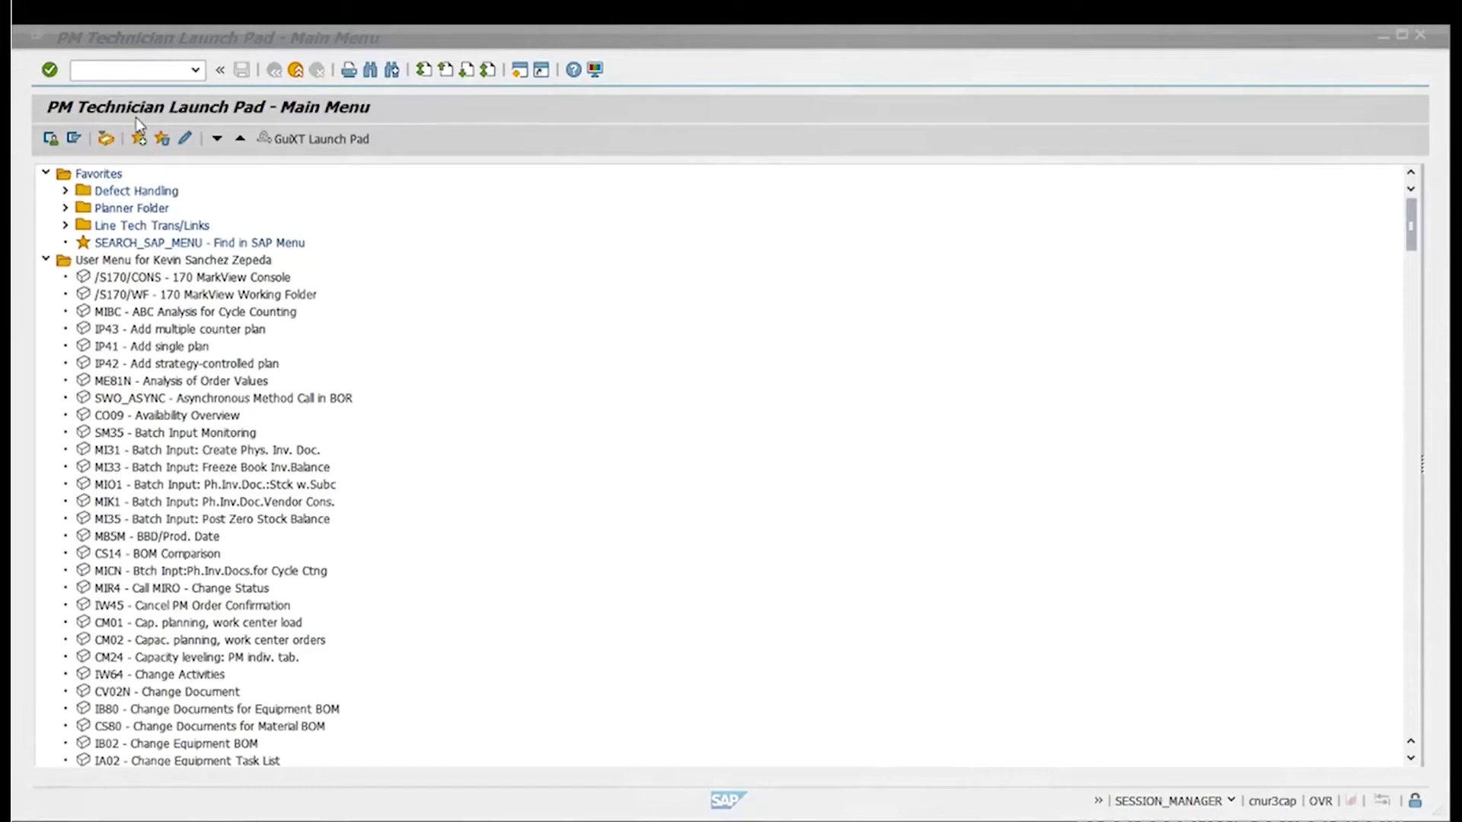
Start transaction IW26 to create a new PM maintenance request notification
{"action": "left_click", "coordinate": [135, 70]}
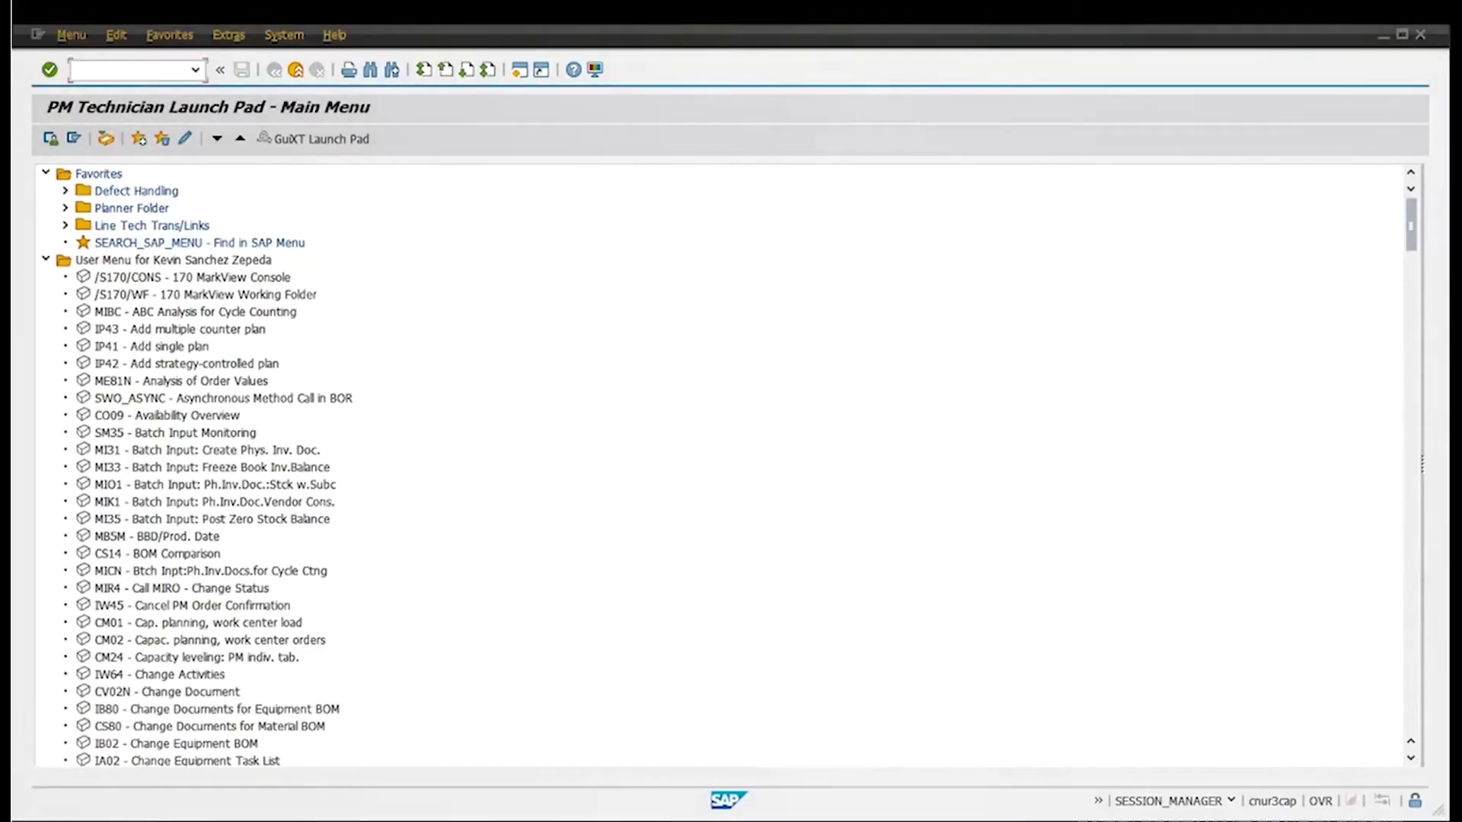
{"action": "type", "text": "iw26"}
{"action": "key", "text": "Return"}
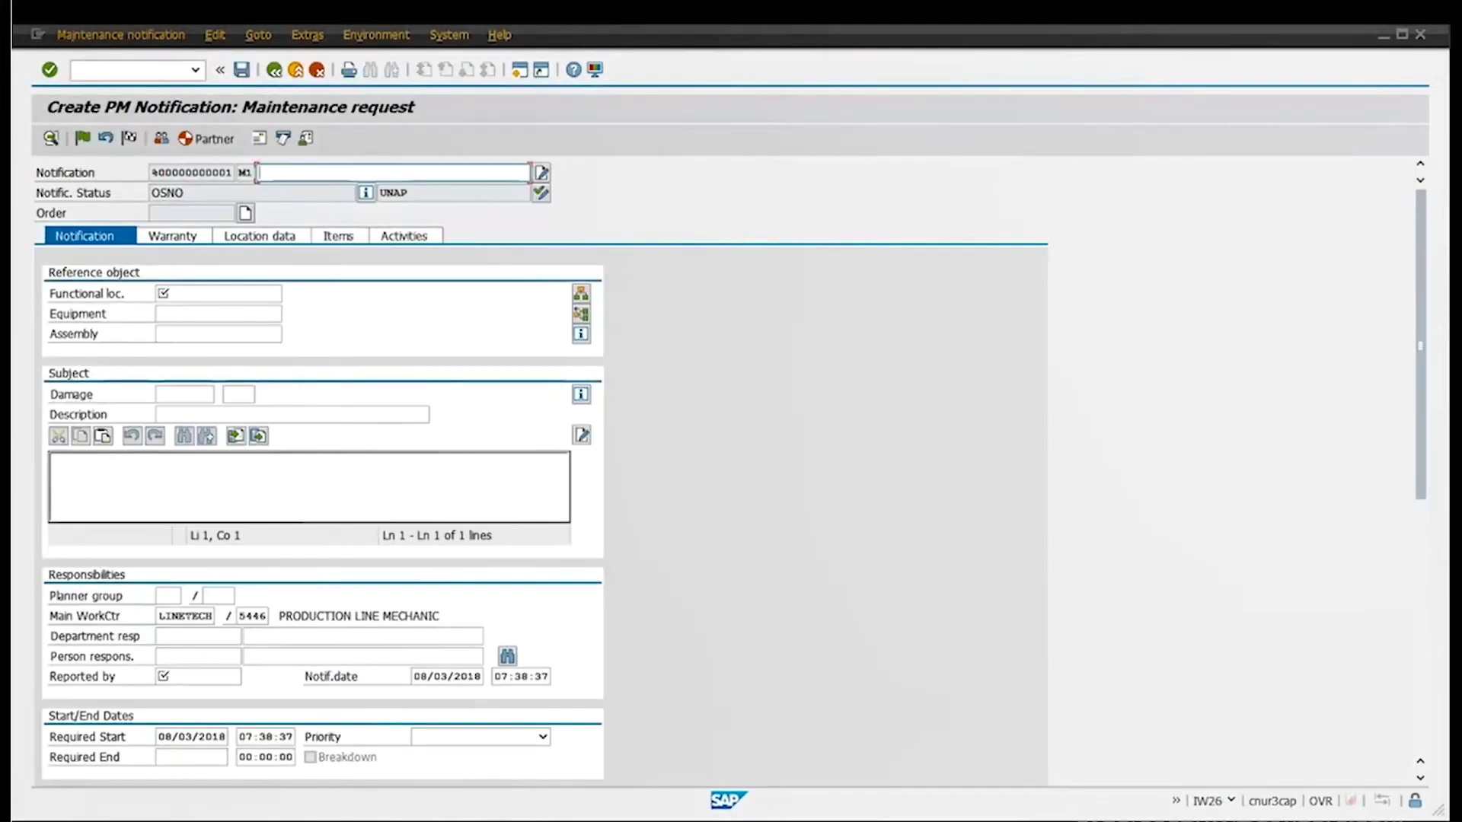
Enter the notification short text 'Standardize Motor & Gearbox on Conv-1203'
{"action": "type", "text": "Nee"}
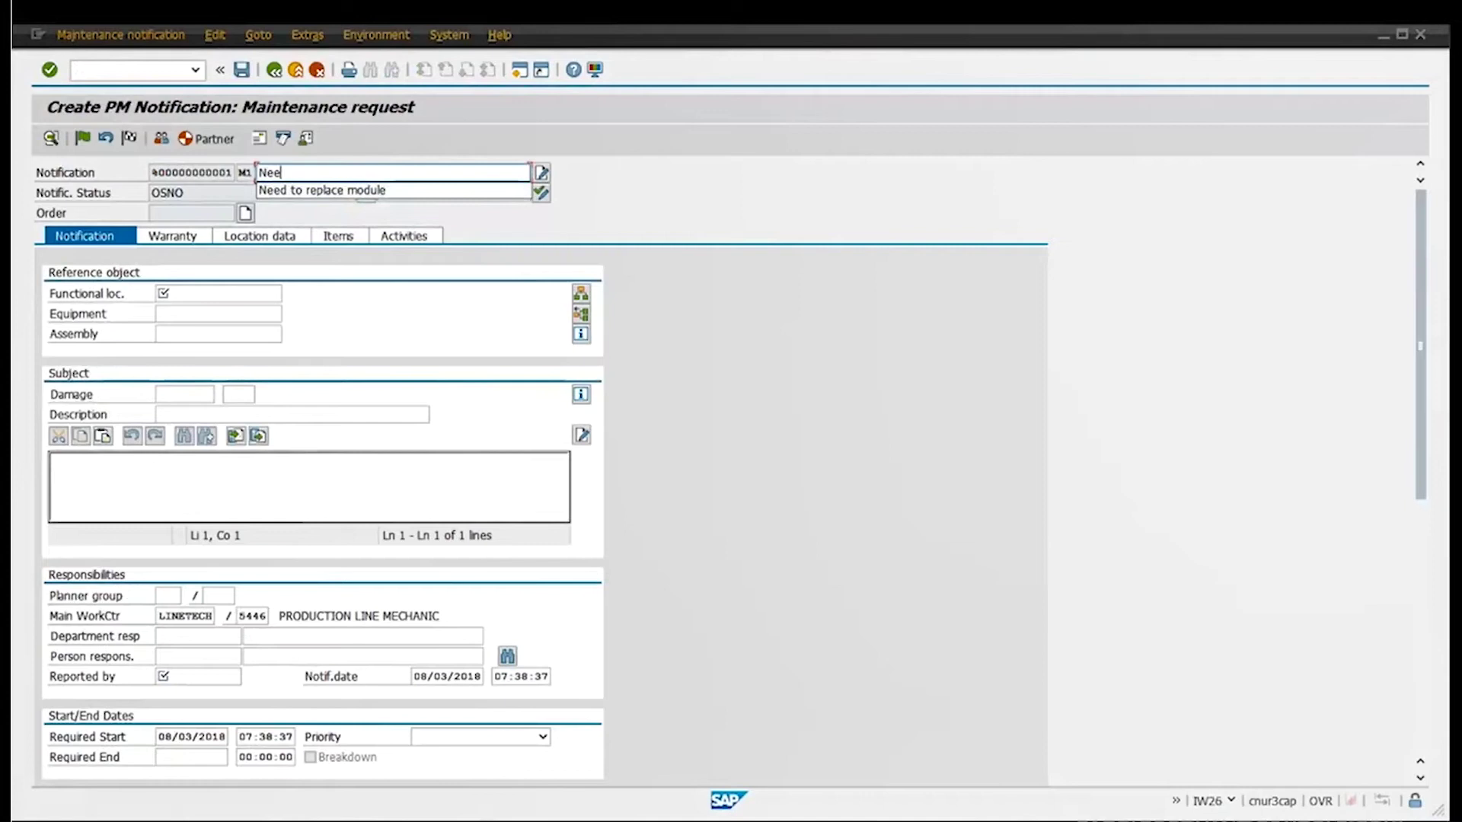
{"action": "key", "text": "BackSpace"}
{"action": "key", "text": "BackSpace"}
{"action": "key", "text": "BackSpace"}
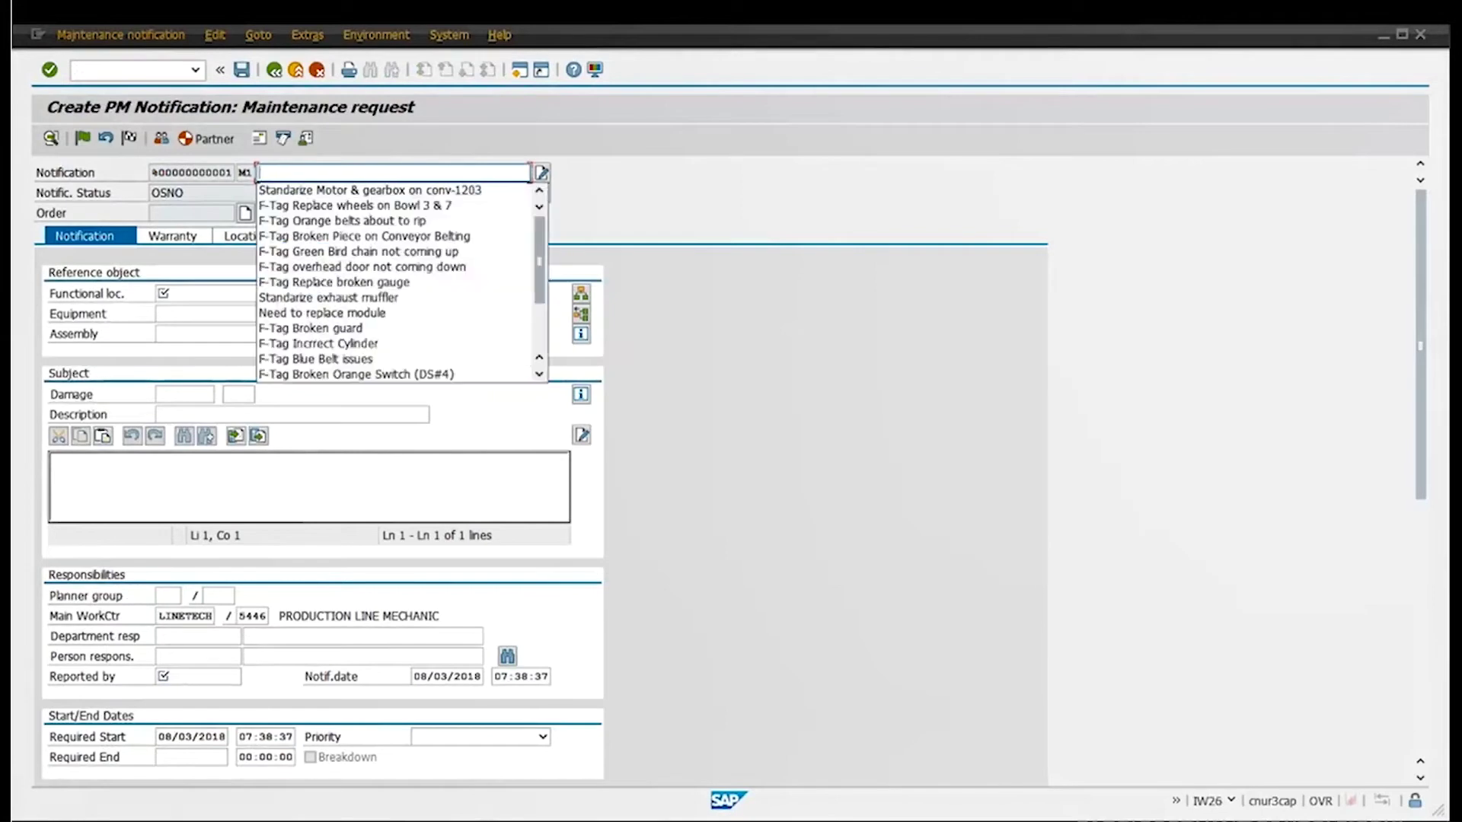
{"action": "type", "text": "S"}
{"action": "key", "text": "BackSpace"}
{"action": "type", "text": "Stan"}
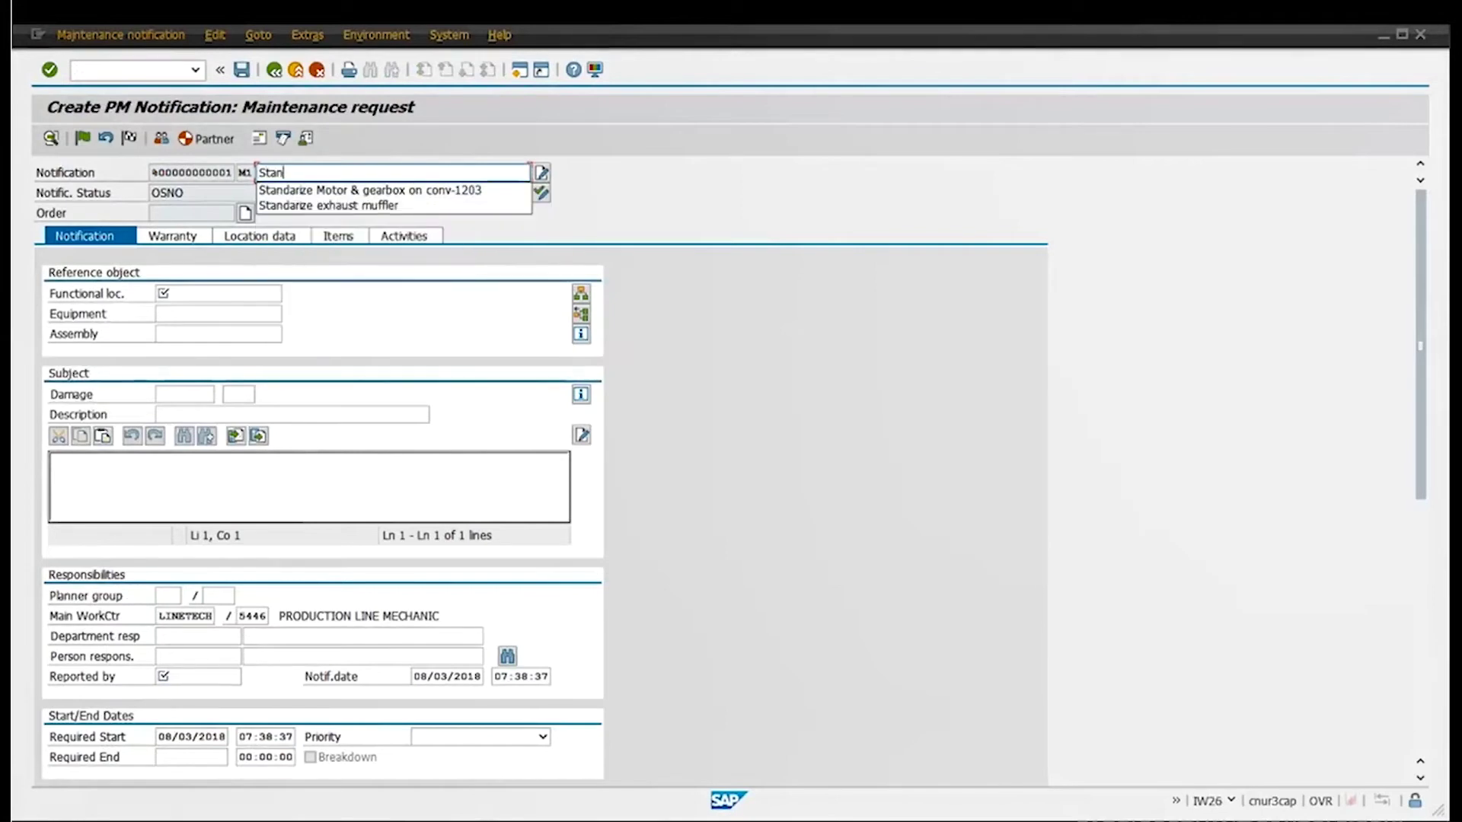
{"action": "type", "text": "dardiz"}
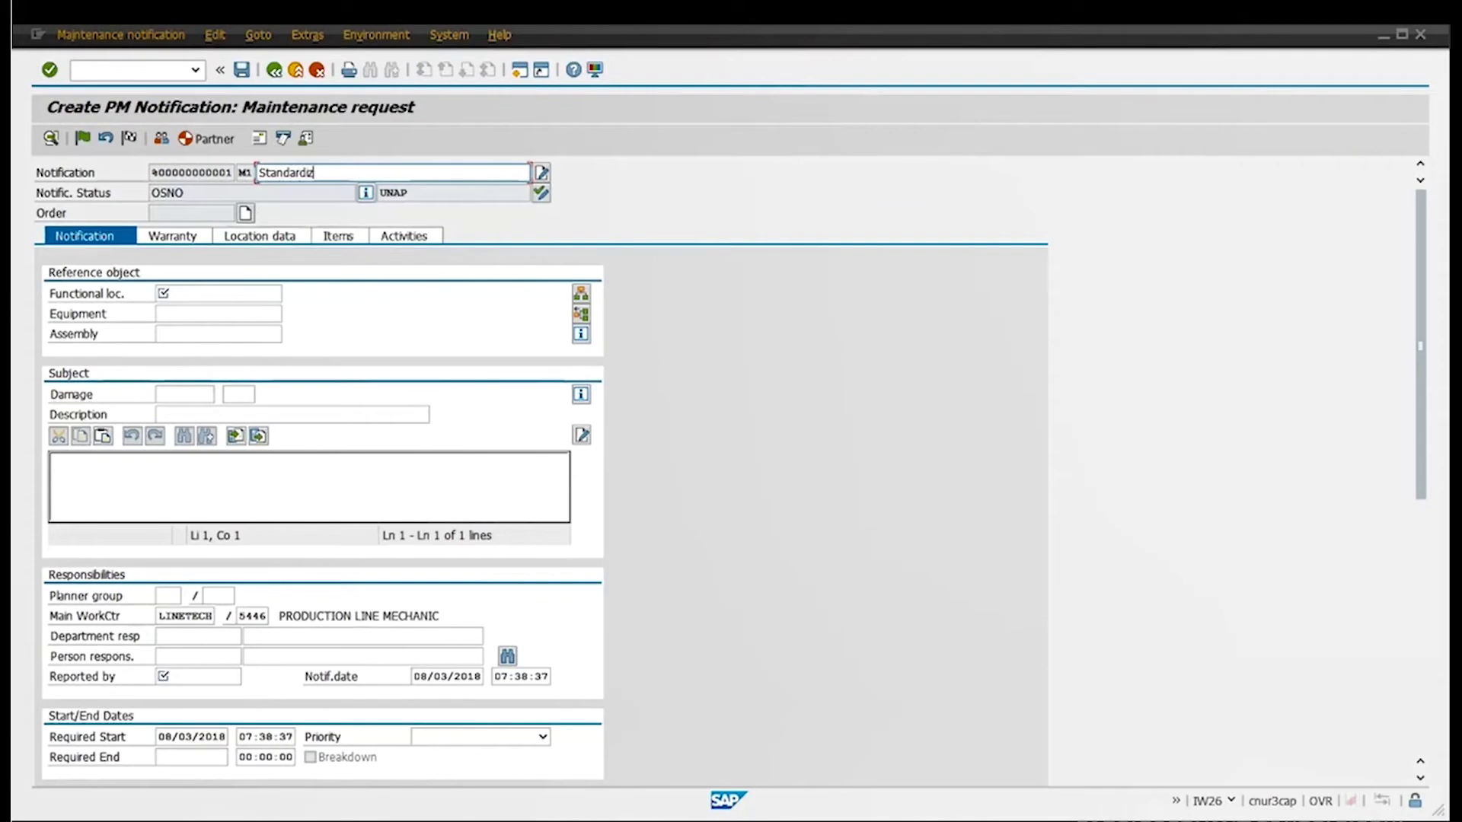
{"action": "type", "text": "e Motor & Gear"}
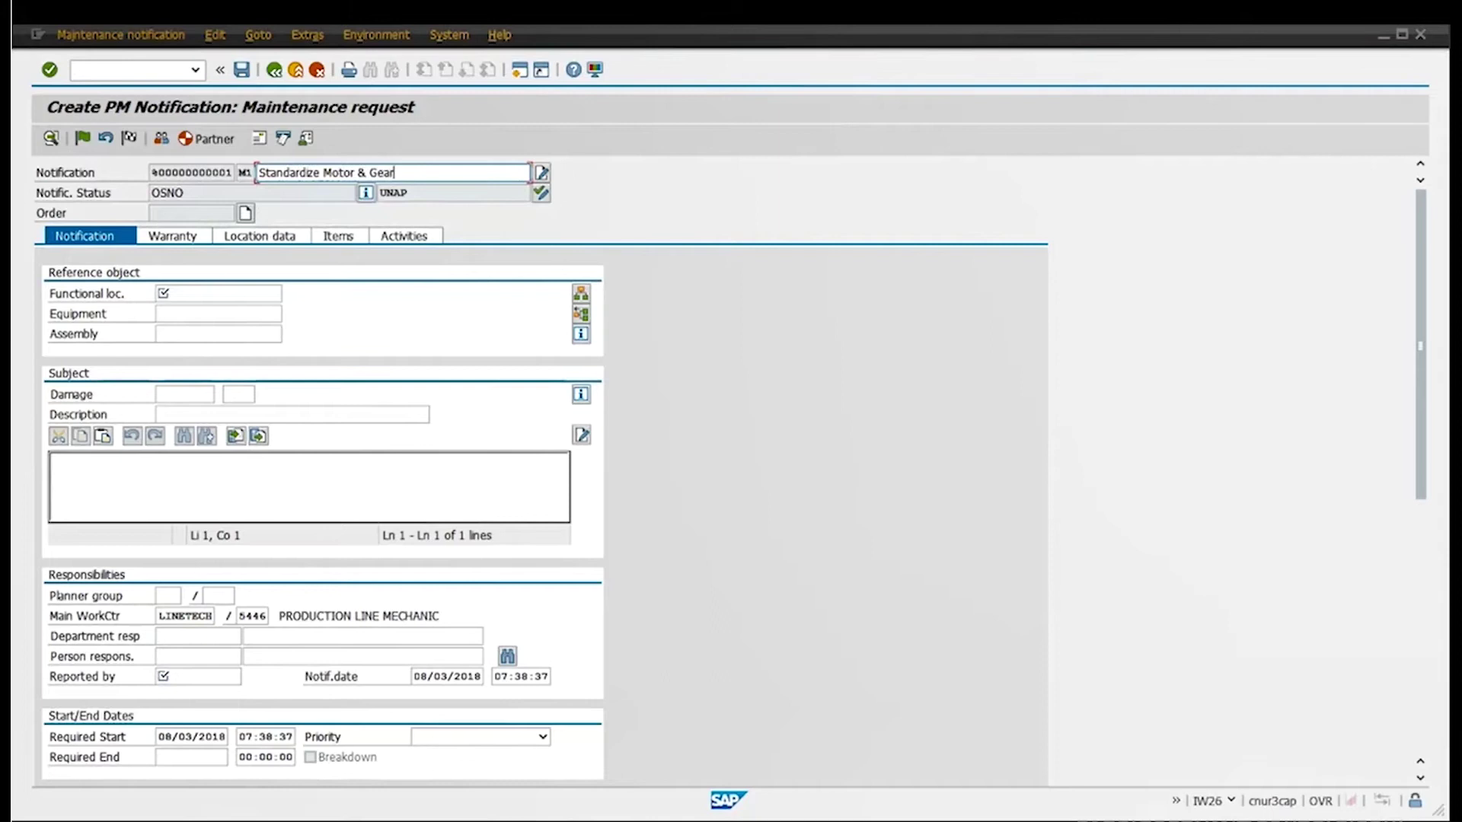
{"action": "type", "text": "box on Conv-1203"}
Set functional location 5446, pick the suggested reporter user ID, and open the structure list
{"action": "left_click", "coordinate": [263, 294]}
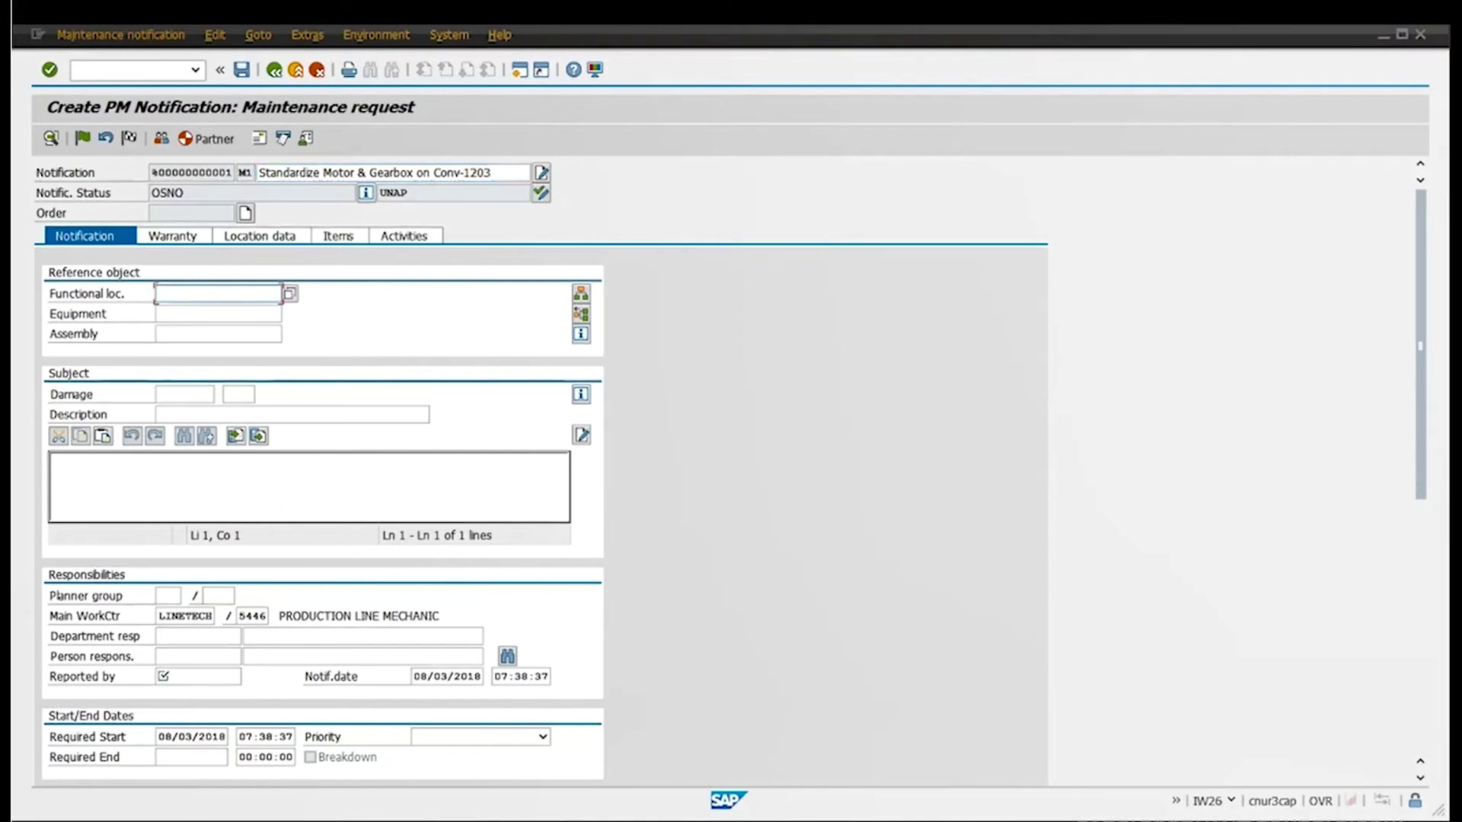
{"action": "type", "text": "5446"}
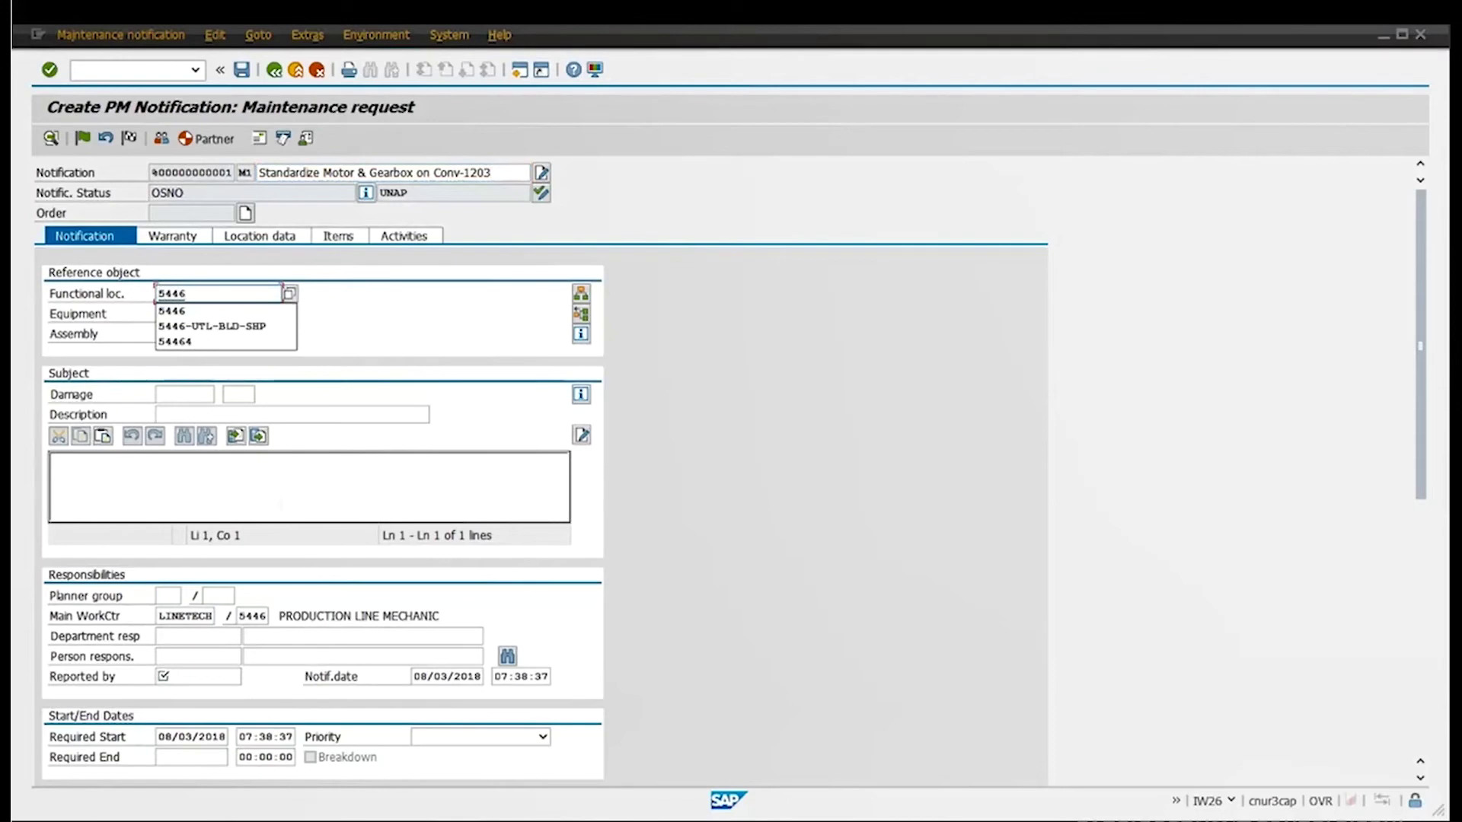
{"action": "left_click", "coordinate": [190, 676]}
{"action": "type", "text": "z"}
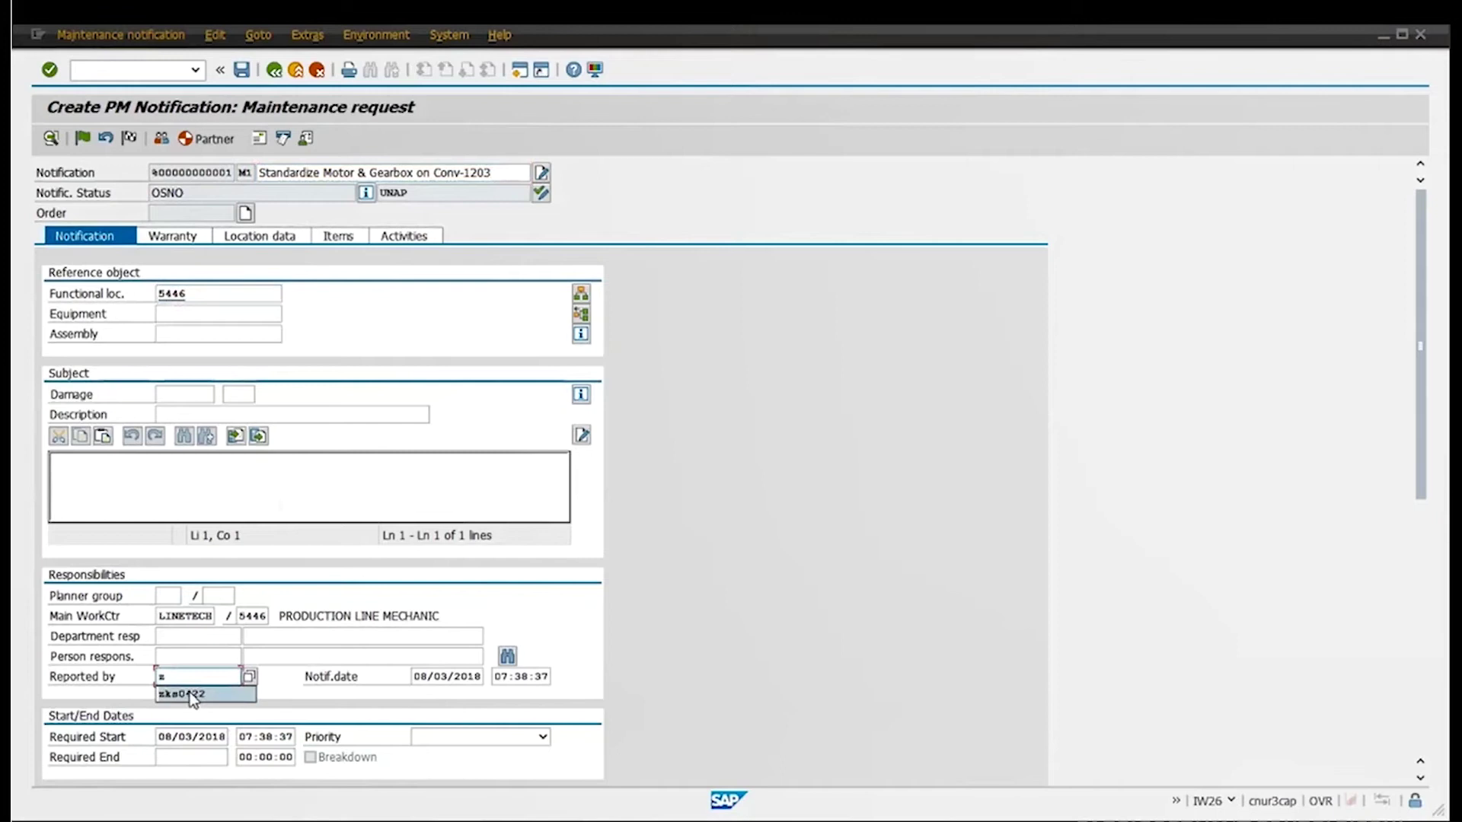
{"action": "left_click", "coordinate": [188, 694]}
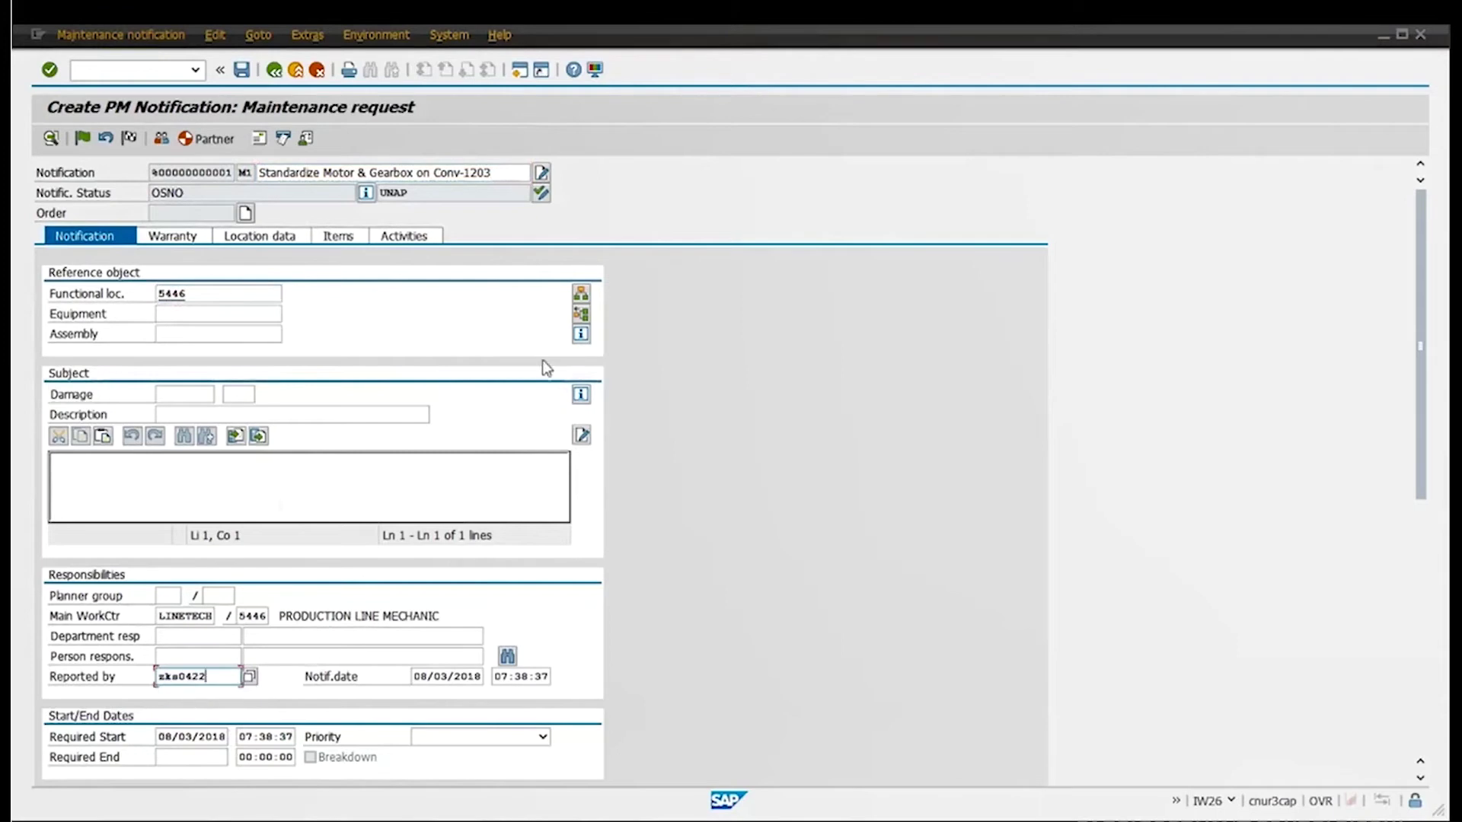
{"action": "left_click", "coordinate": [582, 299]}
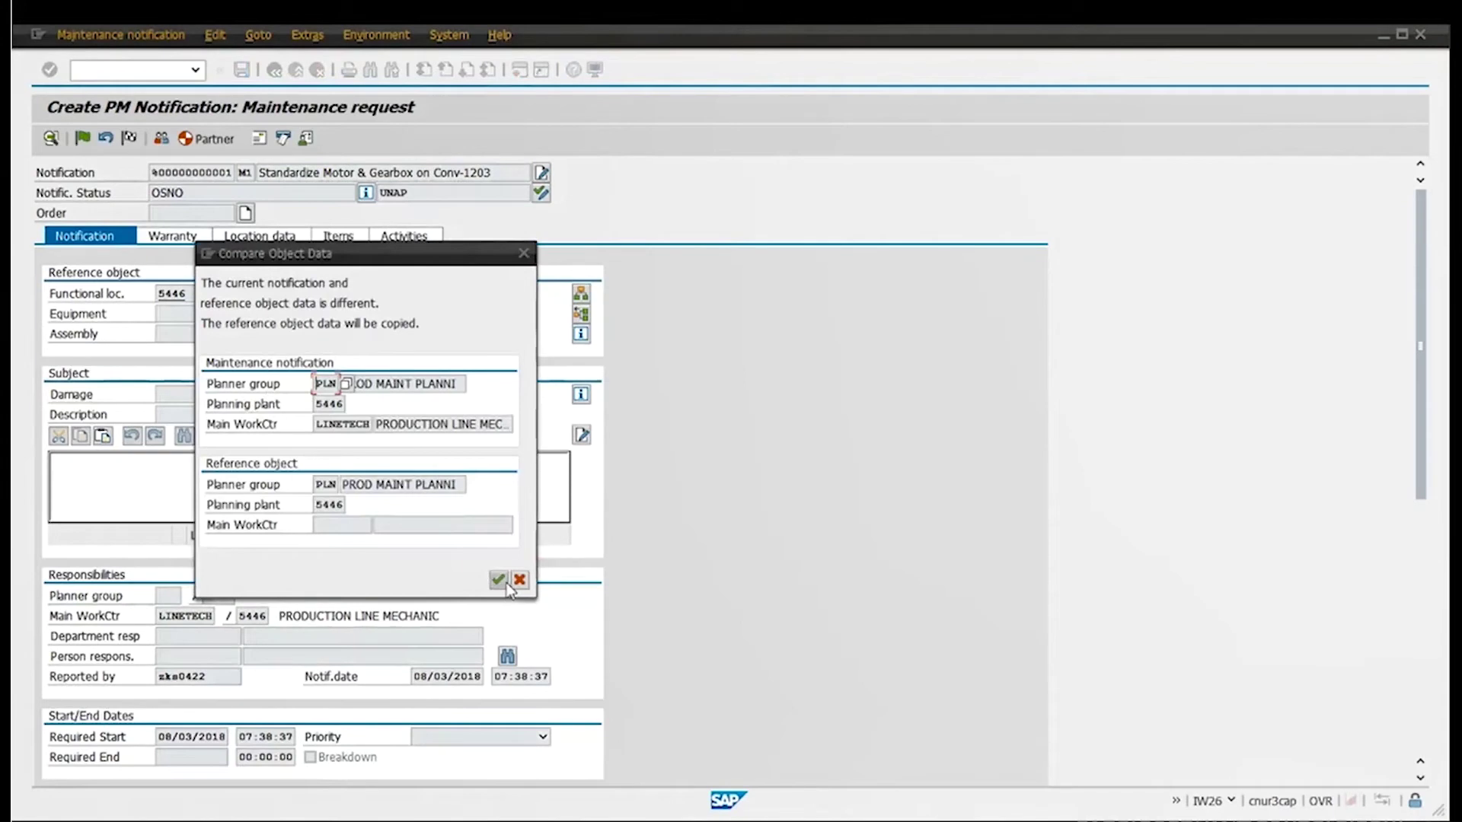
Accept copying reference data and drill through 5446-PRO > 5446-PRO-BL1 > 5446-PRO-BL1-PRC to the CONV-1203 row
{"action": "left_click", "coordinate": [497, 580]}
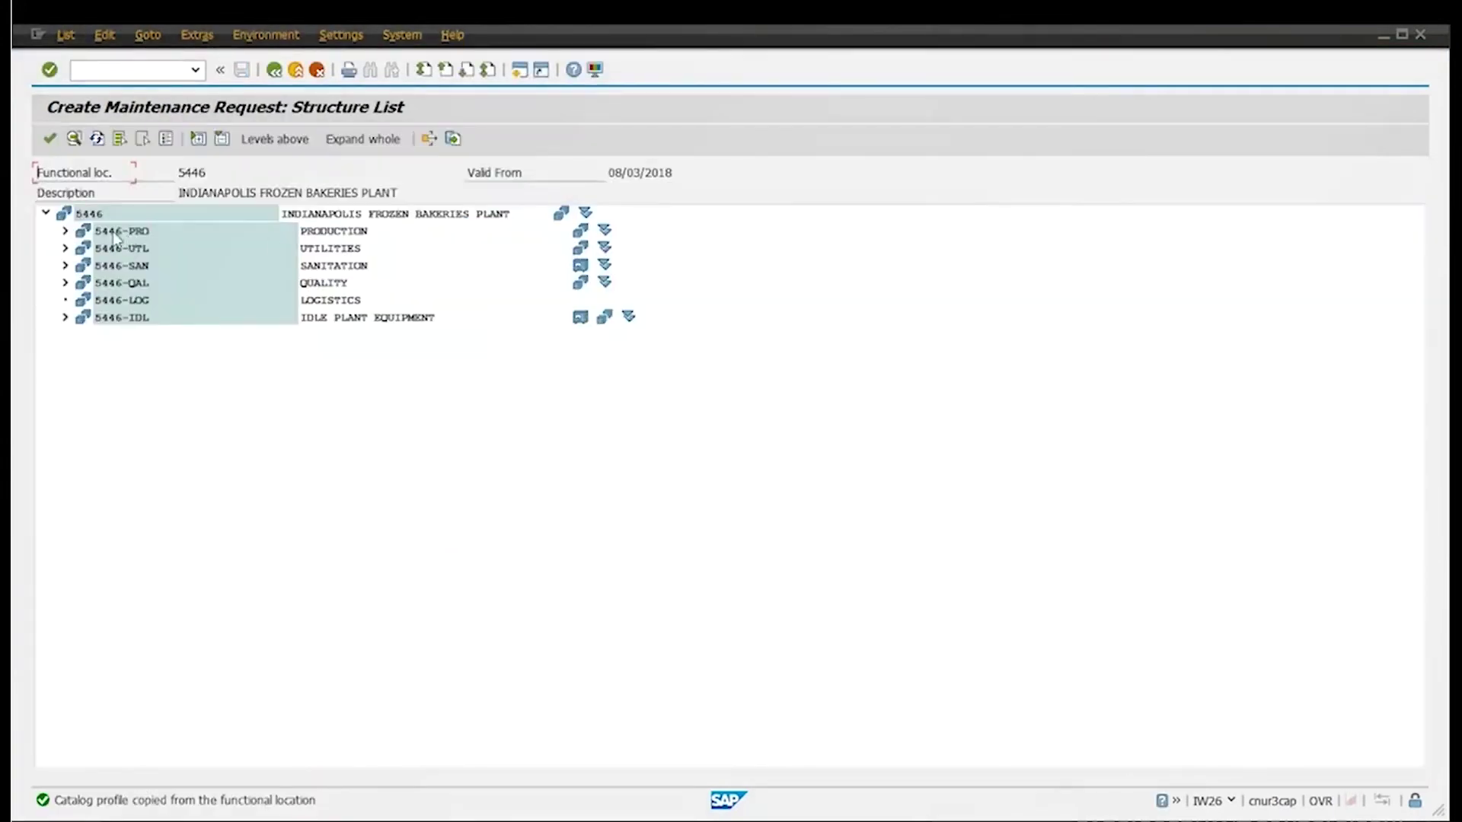
{"action": "left_click", "coordinate": [65, 232]}
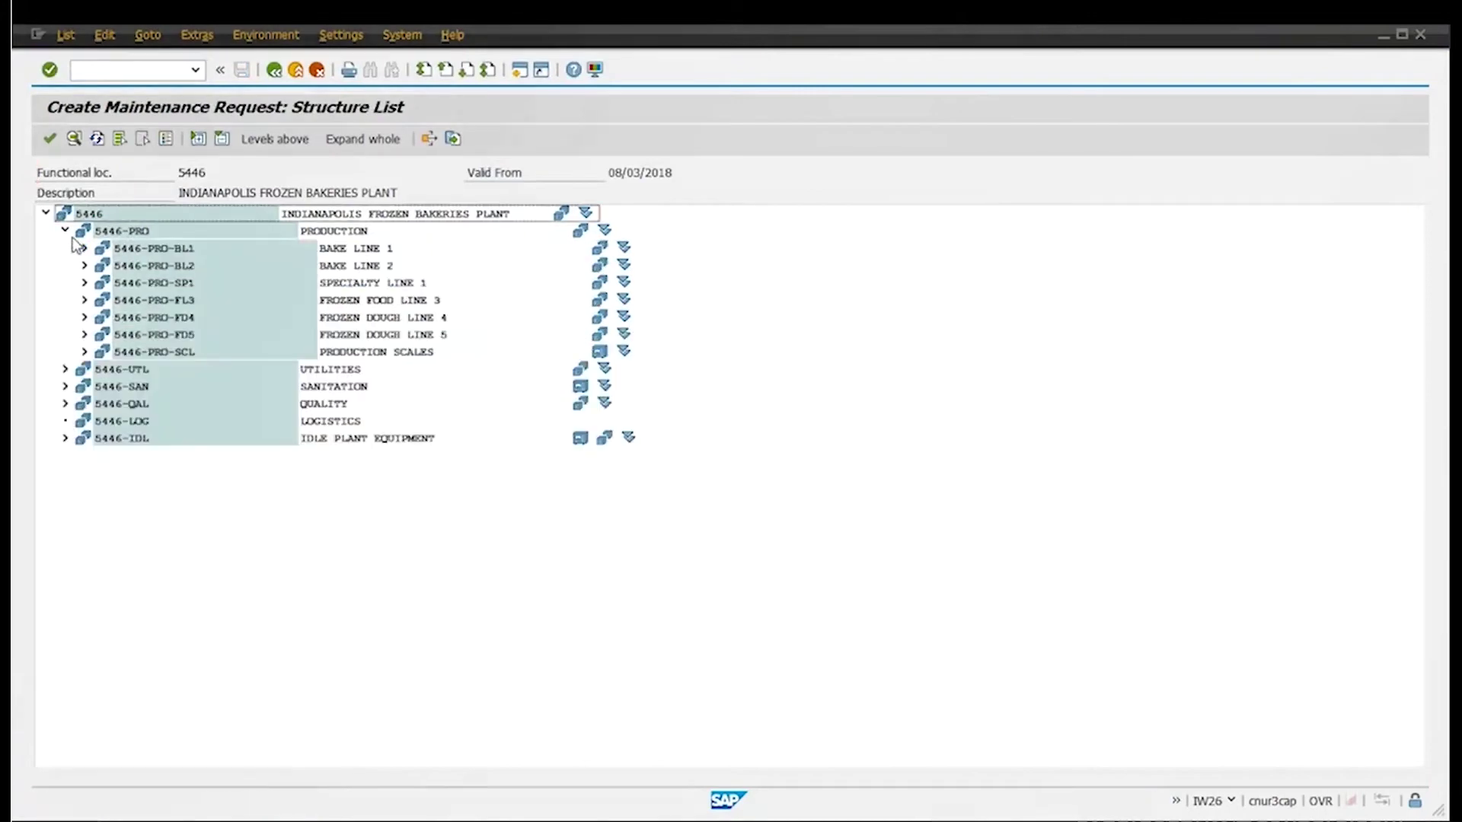
{"action": "left_click", "coordinate": [84, 250]}
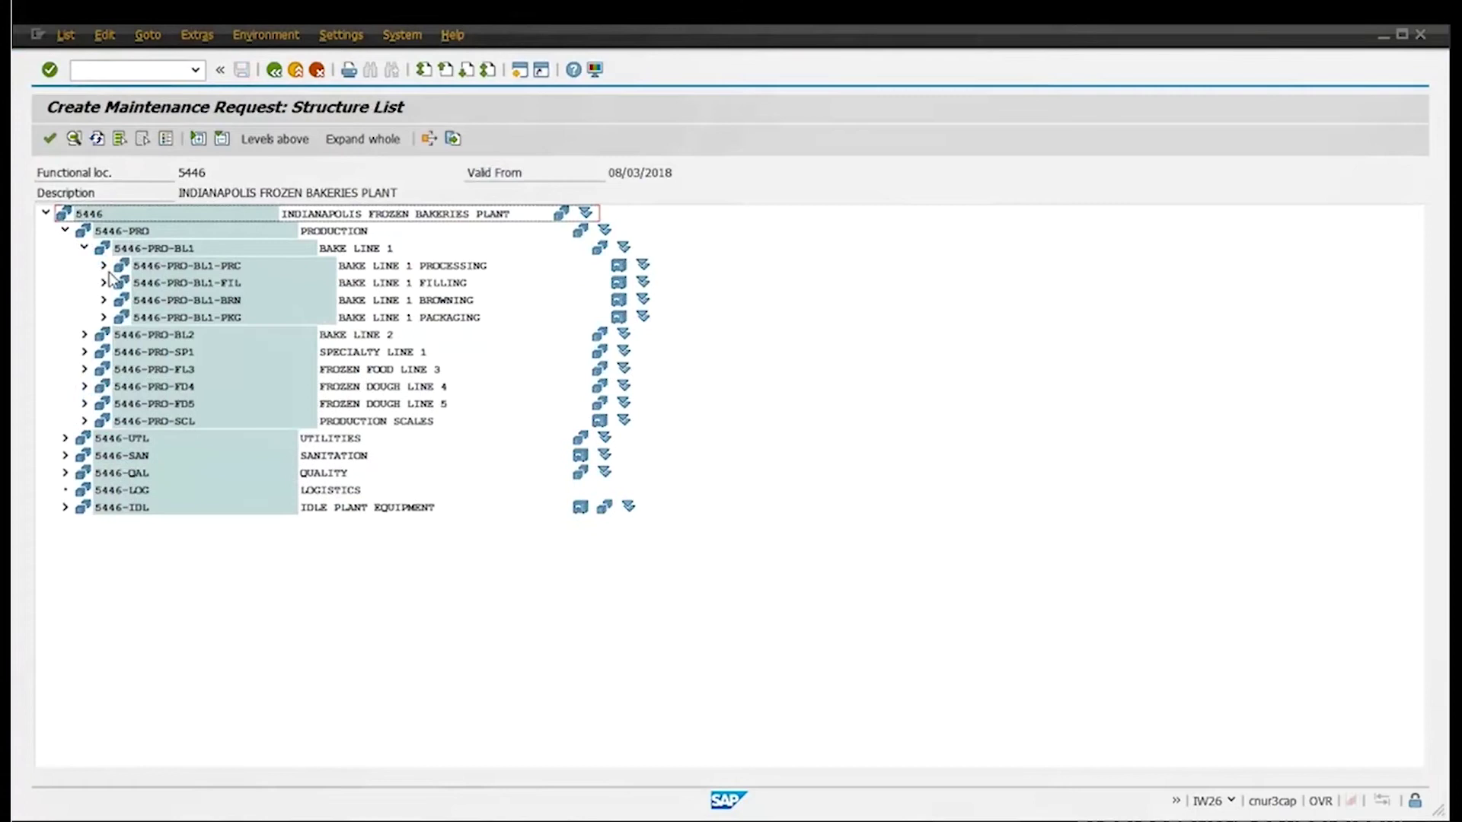
{"action": "left_click", "coordinate": [104, 266]}
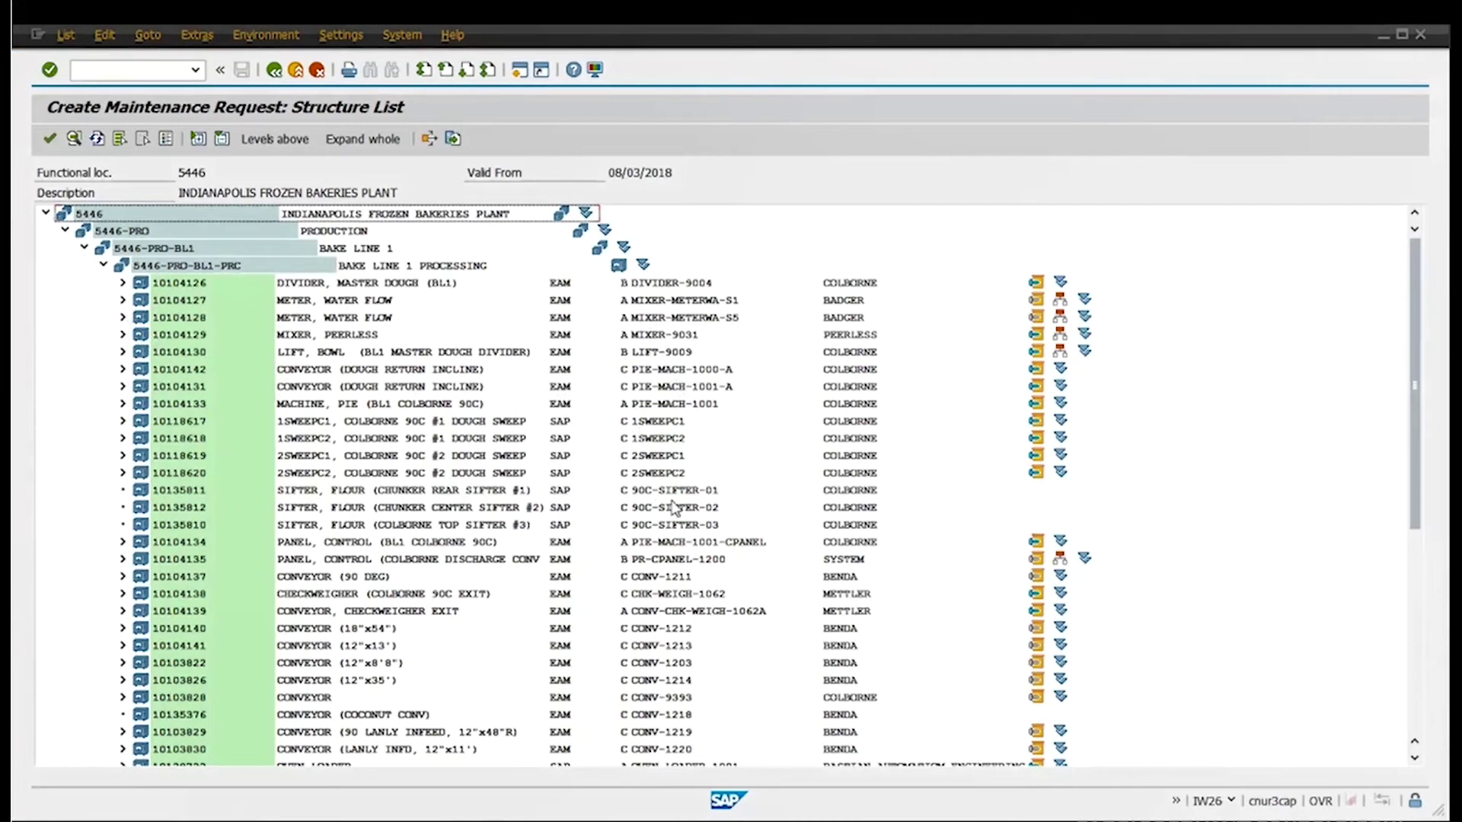
{"action": "scroll", "coordinate": [669, 495], "scroll_direction": "down", "scroll_amount": 1}
{"action": "scroll", "coordinate": [669, 495], "scroll_direction": "down", "scroll_amount": 1}
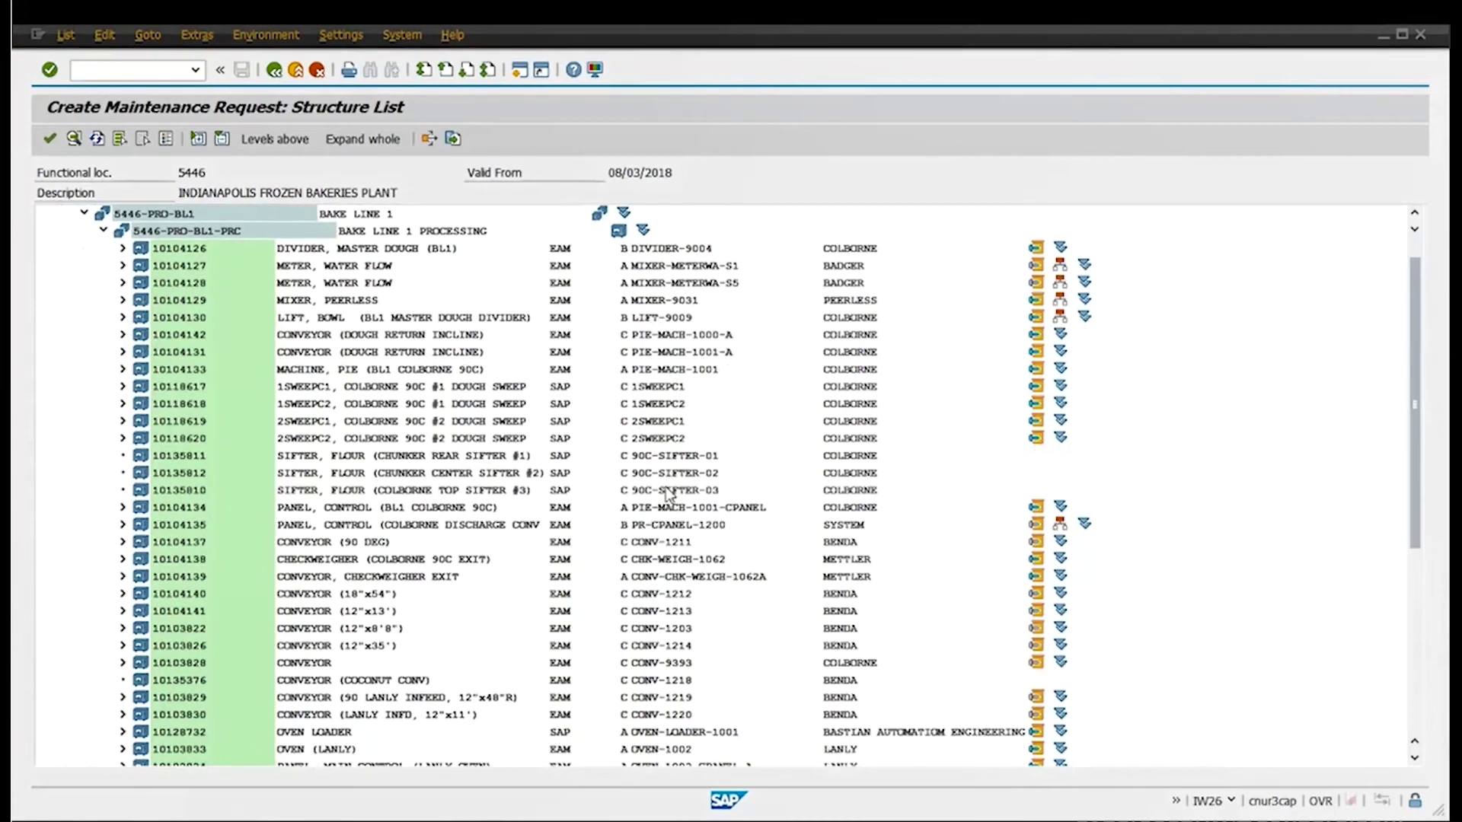
{"action": "scroll", "coordinate": [618, 571], "scroll_direction": "down", "scroll_amount": 1}
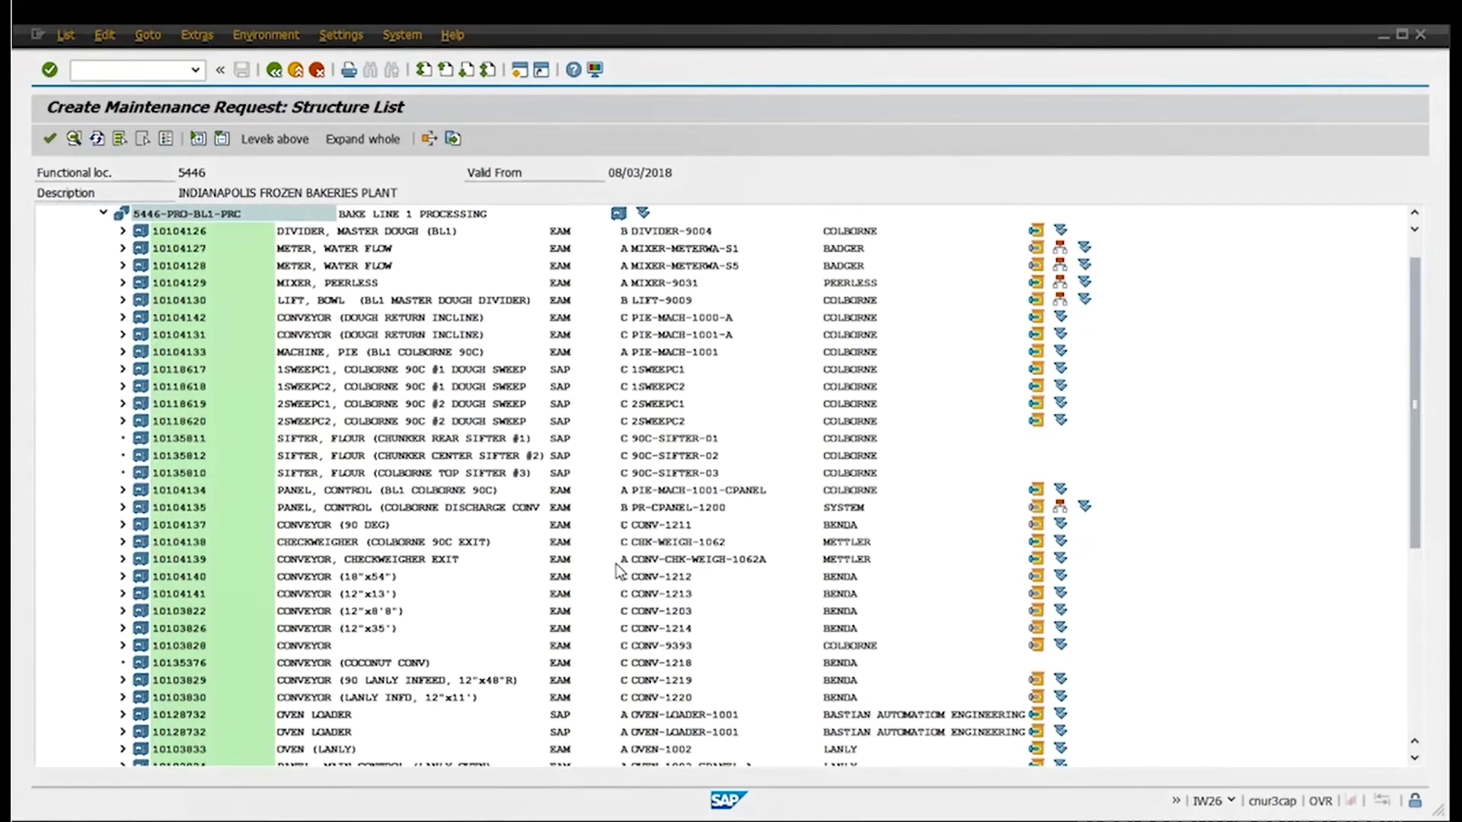
{"action": "scroll", "coordinate": [618, 571], "scroll_direction": "down", "scroll_amount": 1}
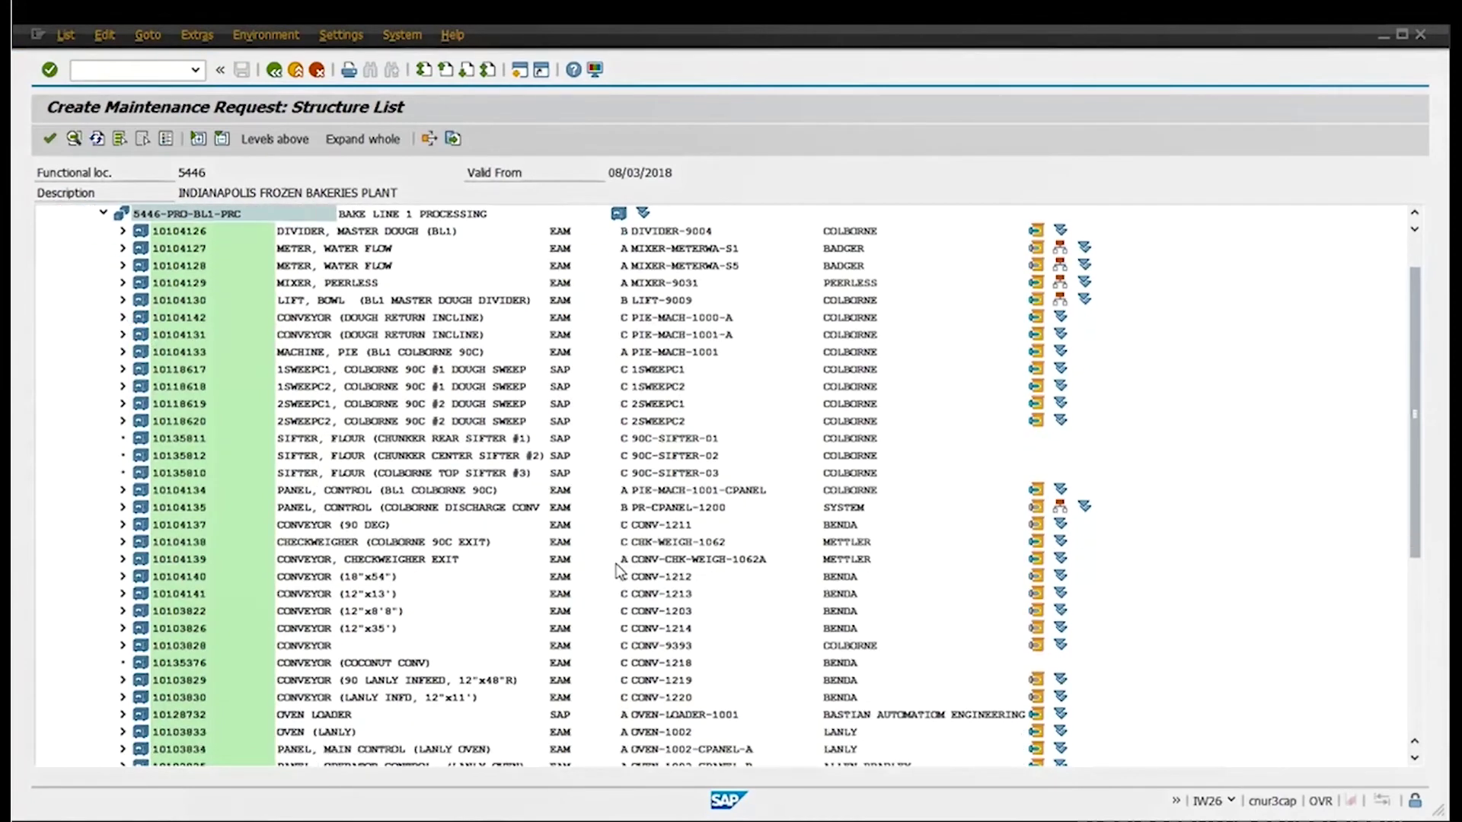
{"action": "left_click", "coordinate": [677, 615]}
Take CONV-1203 (equipment 10103822) as reference object, accept planner group PLB, and dismiss the history overview
{"action": "double_click", "coordinate": [678, 617]}
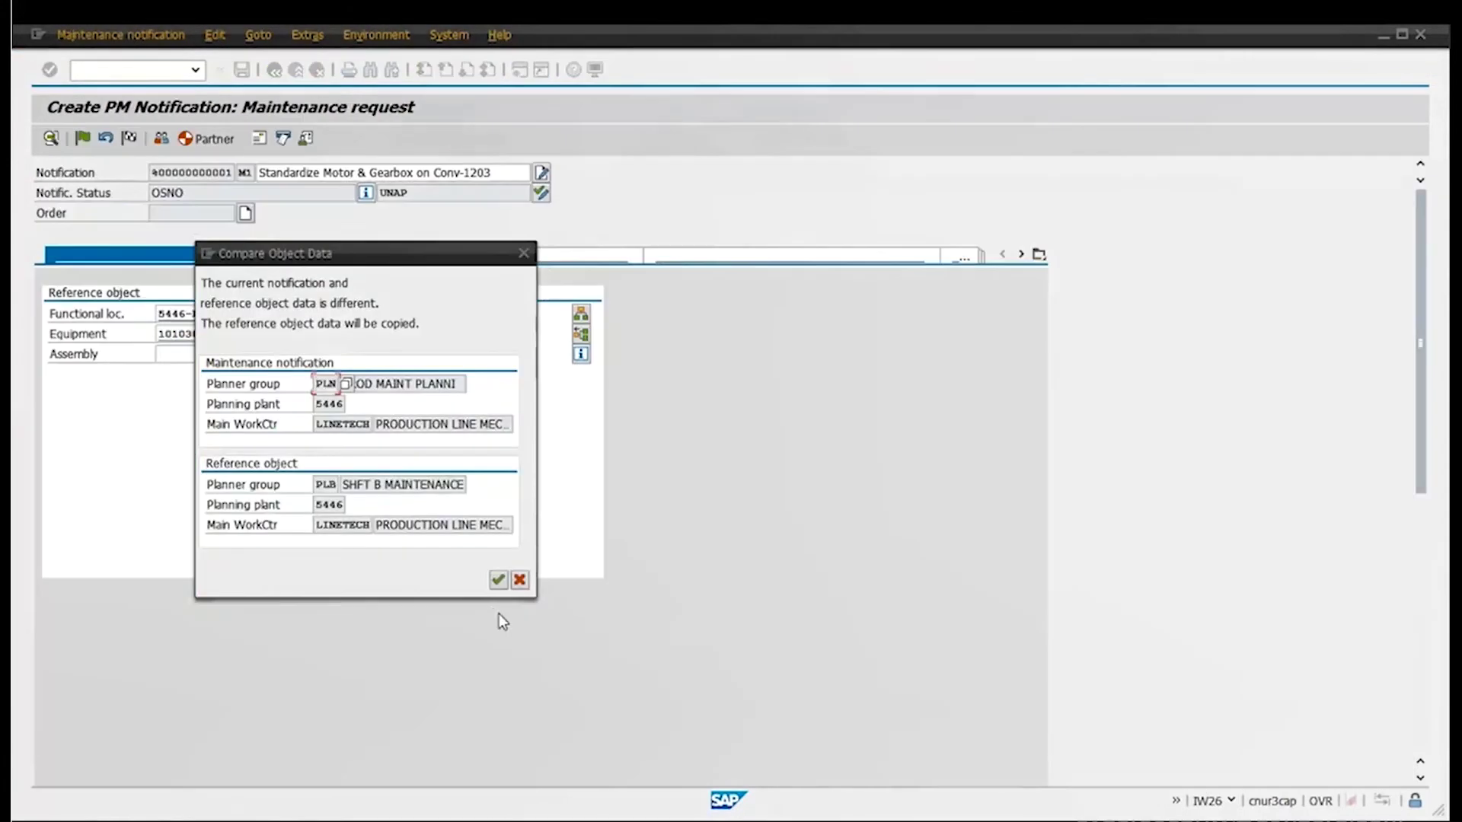
{"action": "left_click", "coordinate": [496, 580]}
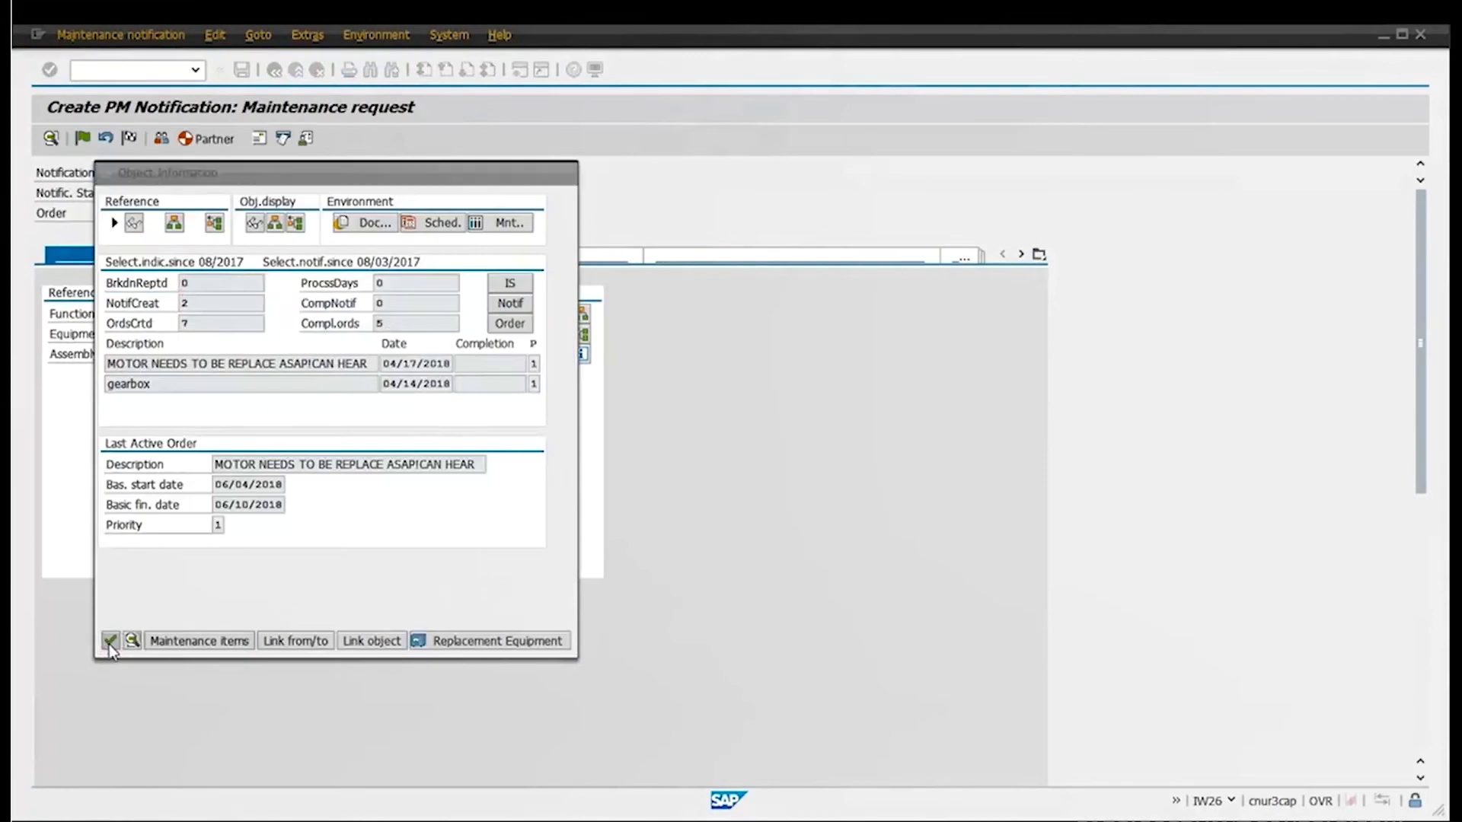
{"action": "left_click", "coordinate": [111, 640]}
{"action": "left_click", "coordinate": [59, 461]}
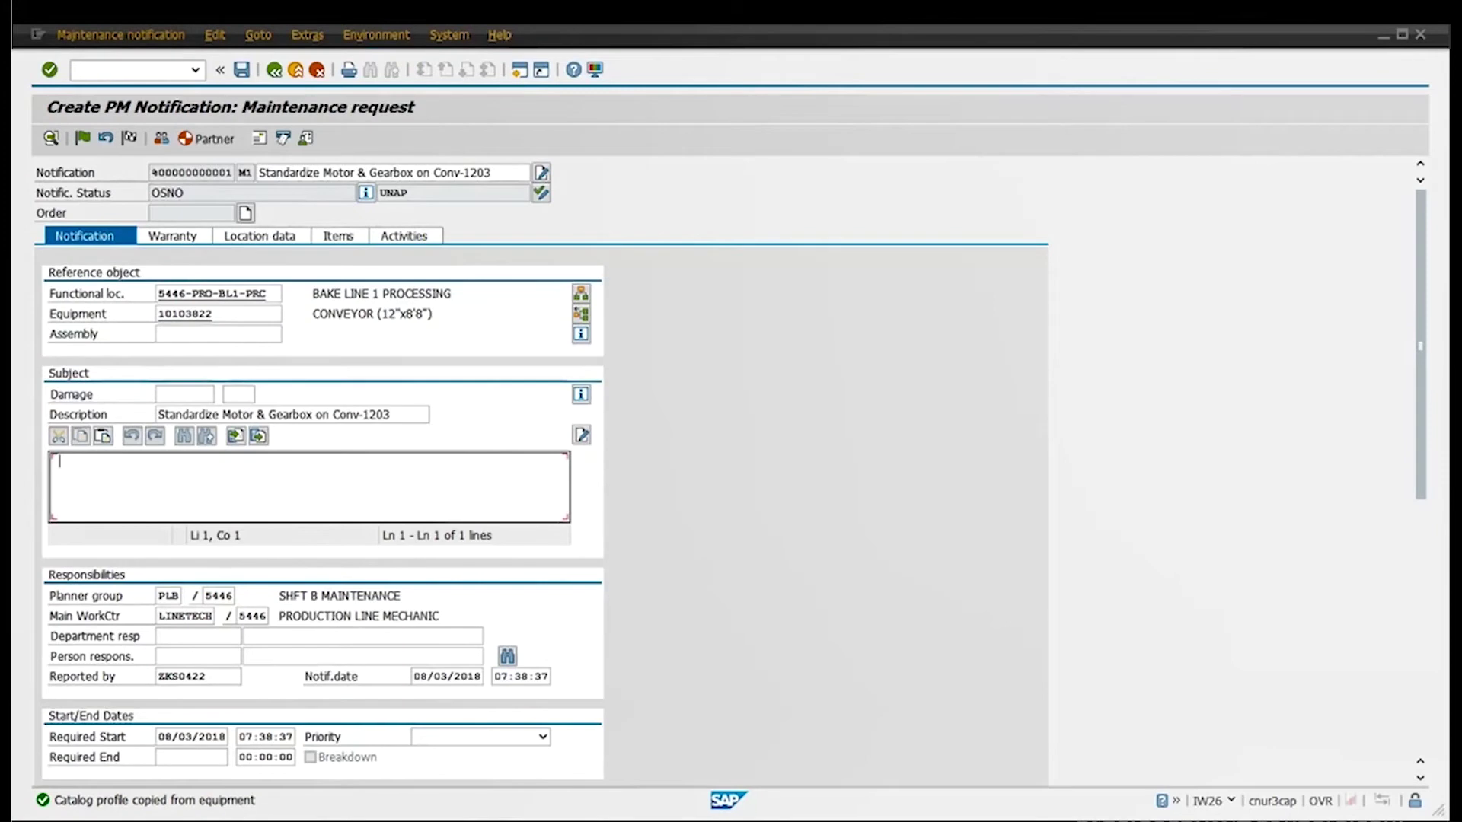
Begin the long text with 'Need to standardiz' describing the motor and gearbox standardization
{"action": "type", "text": "Need to standa"}
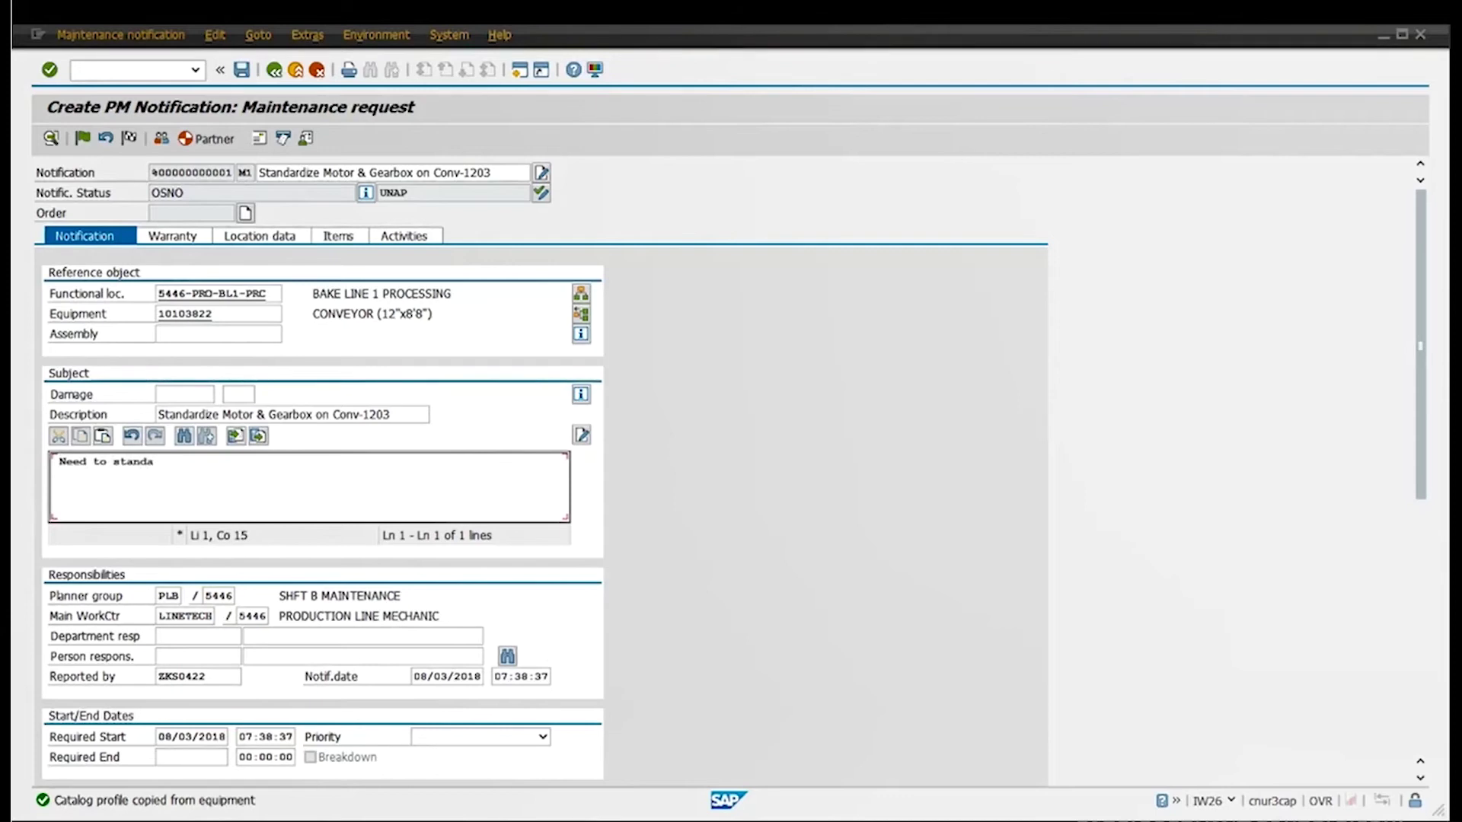
{"action": "type", "text": "rdiz"}
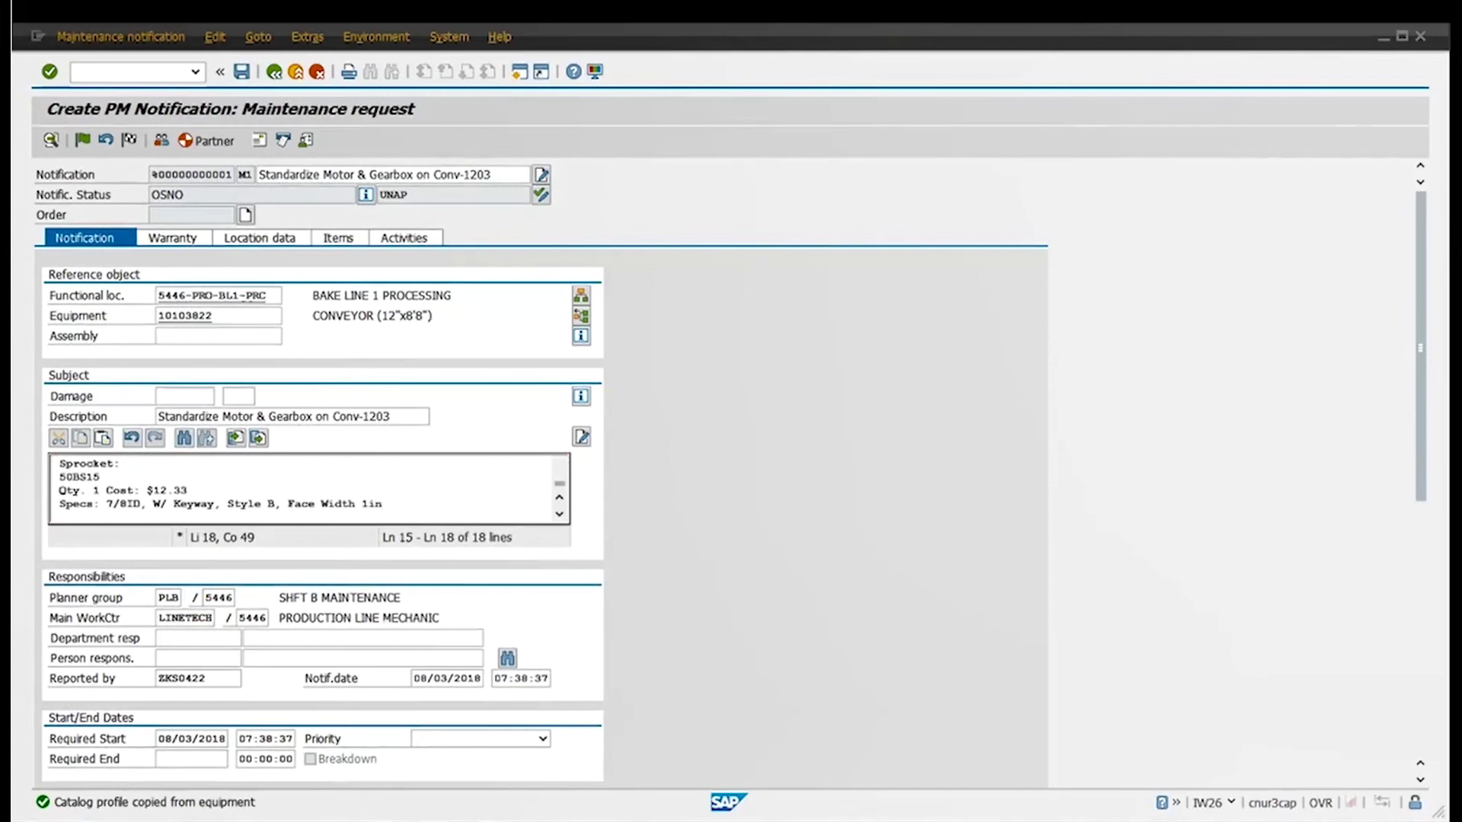
Choose 1-Urgent in the Priority list under Start/End Dates
{"action": "scroll", "coordinate": [805, 510], "scroll_direction": "down", "scroll_amount": 3}
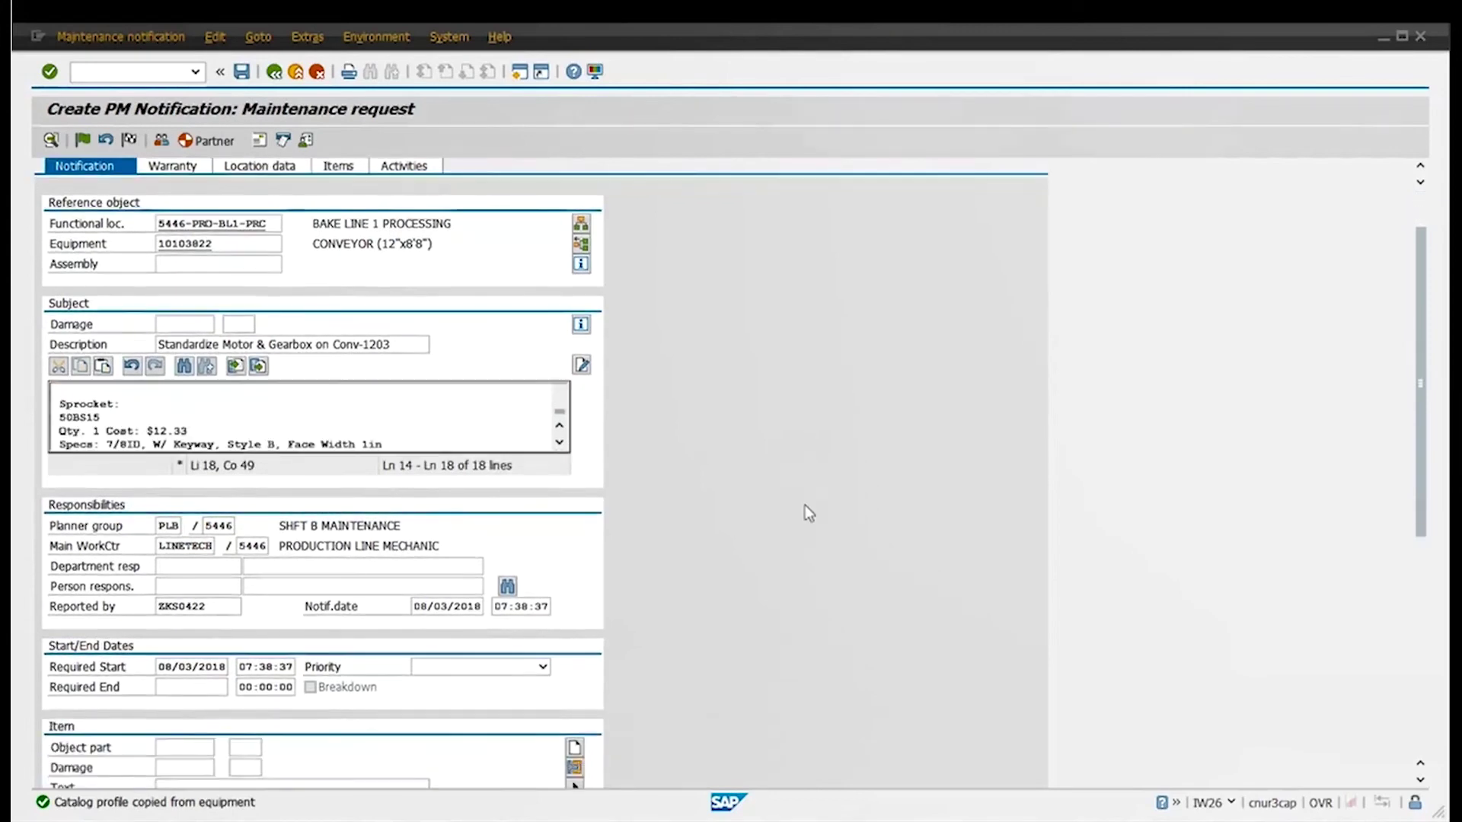
{"action": "scroll", "coordinate": [803, 507], "scroll_direction": "down", "scroll_amount": 3}
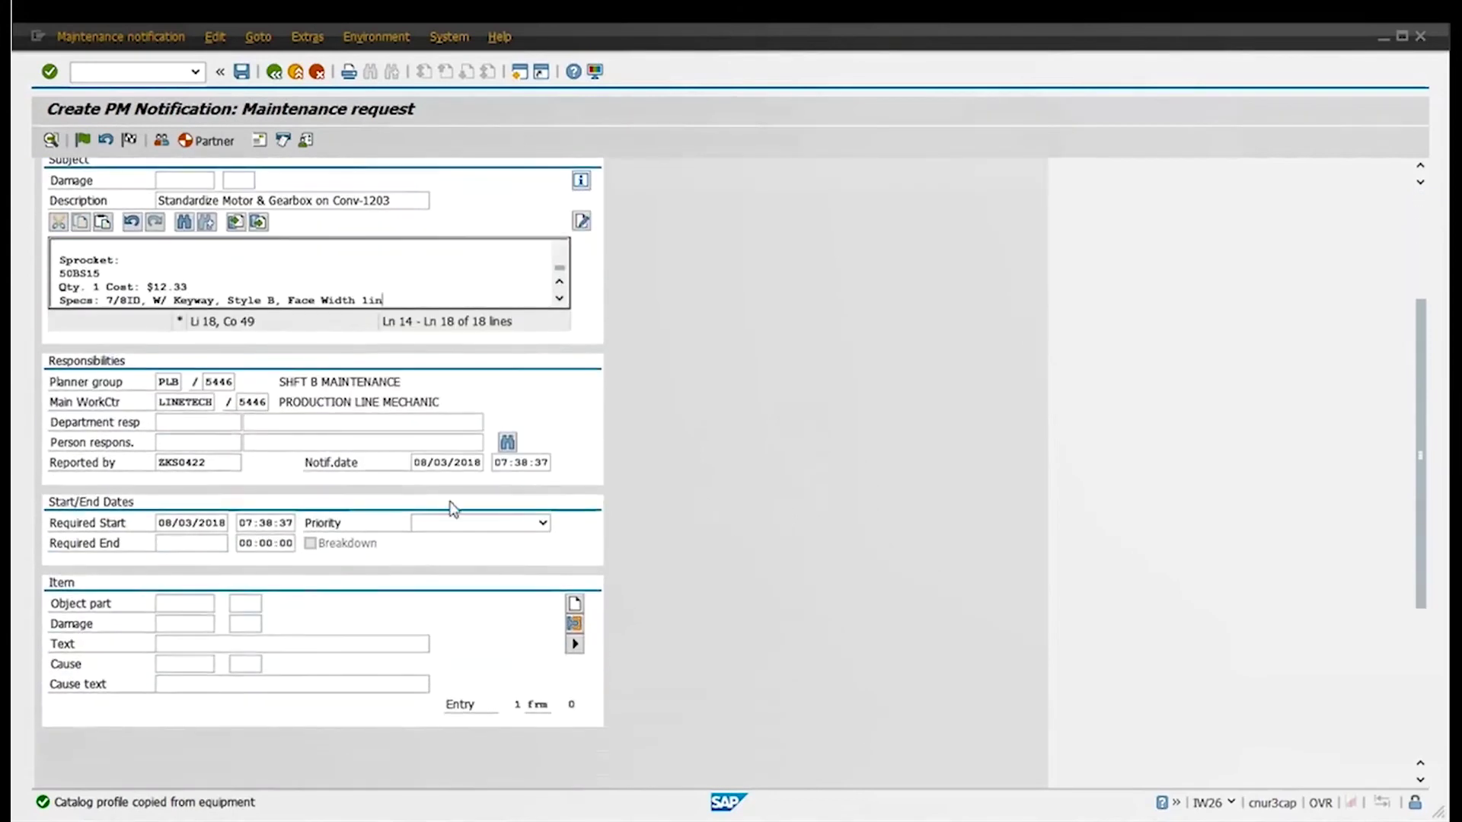
{"action": "left_click", "coordinate": [442, 523]}
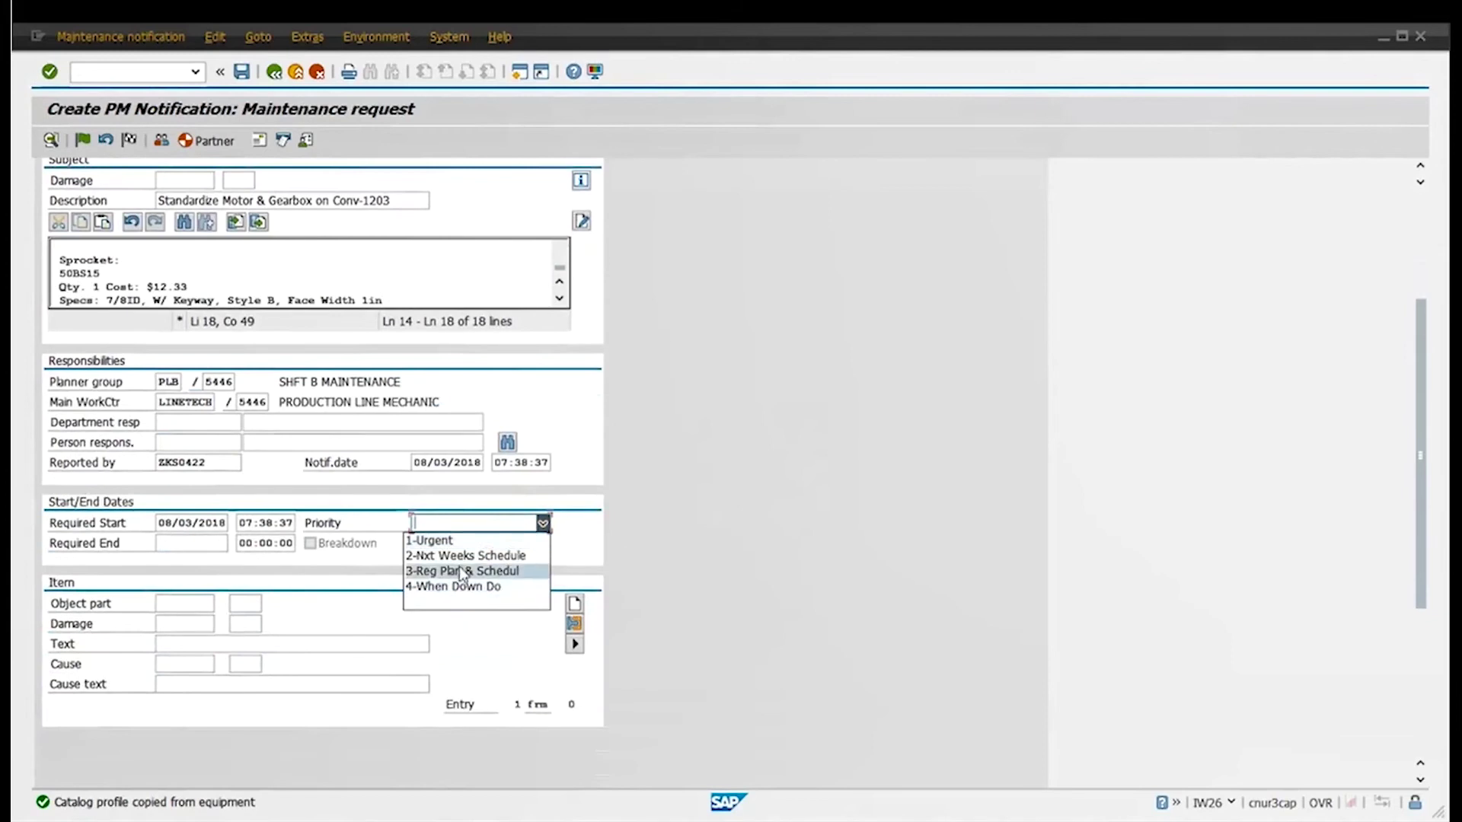
{"action": "left_click", "coordinate": [443, 541]}
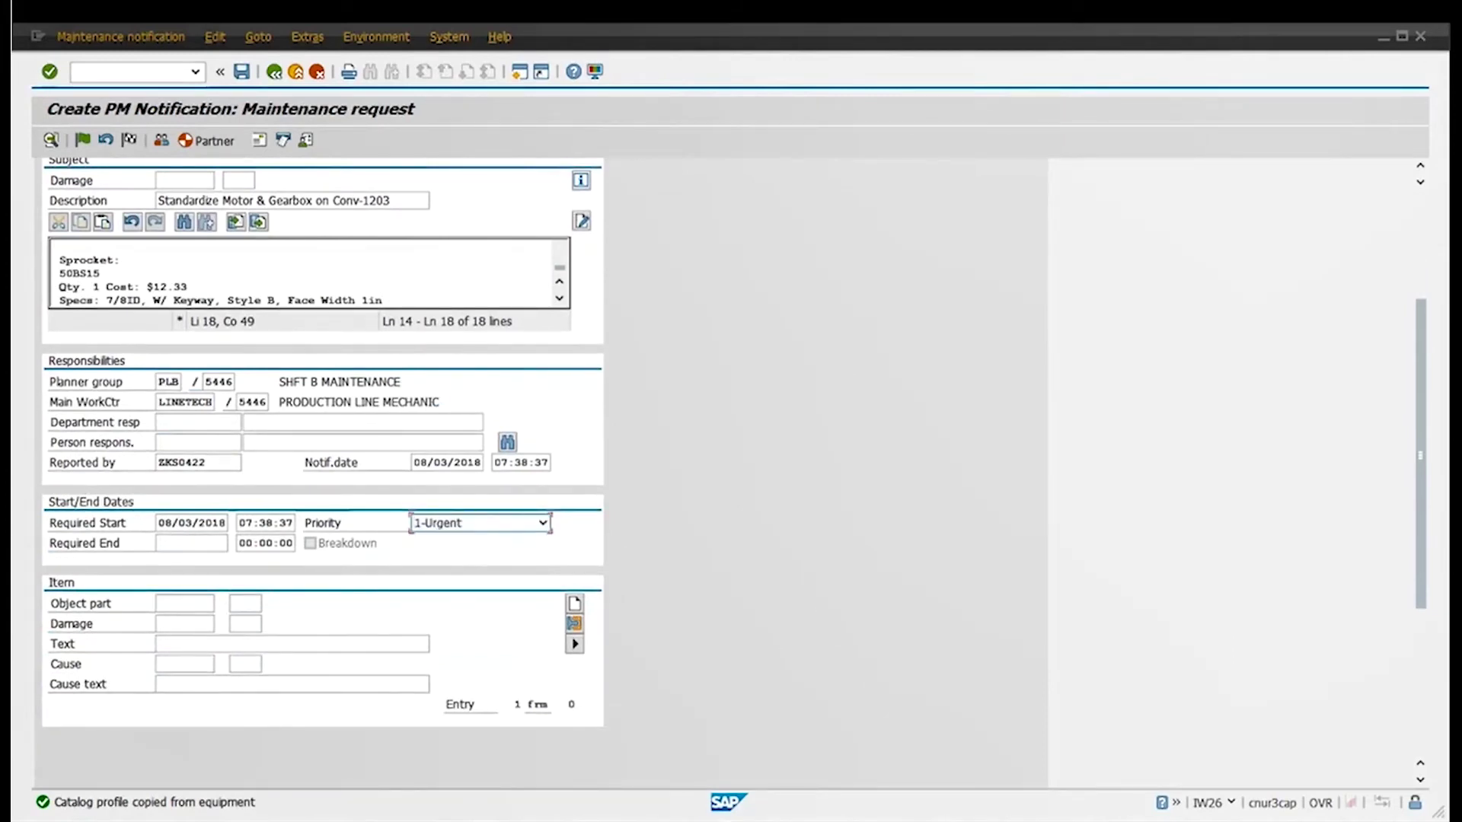
{"action": "left_click", "coordinate": [209, 604]}
{"action": "left_click", "coordinate": [222, 606]}
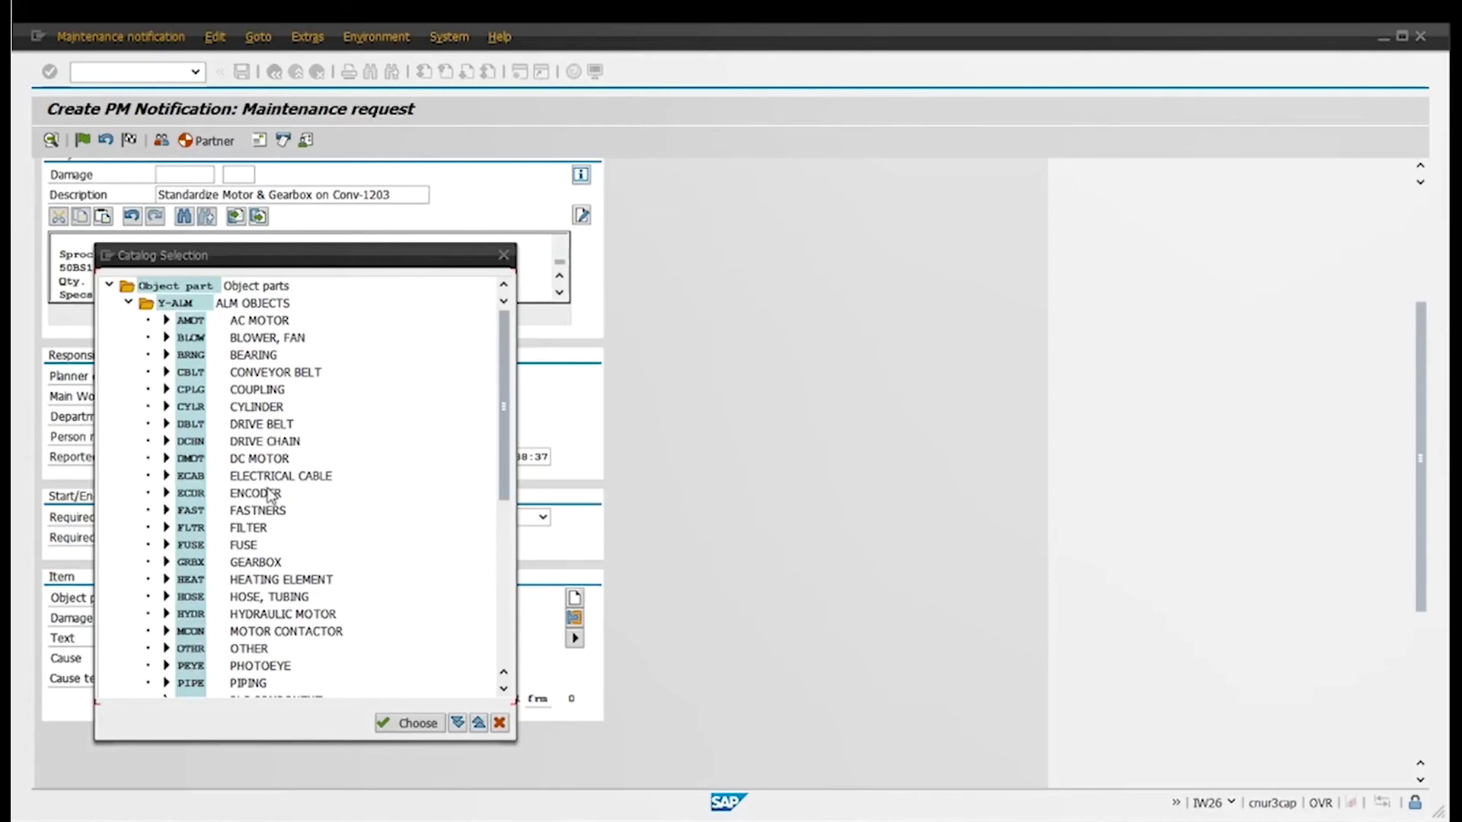
Apply GEARBOX (Y-ALM GRBX) from the catalog as the item's object part
{"action": "scroll", "coordinate": [273, 487], "scroll_direction": "down", "scroll_amount": 1}
{"action": "scroll", "coordinate": [273, 488], "scroll_direction": "down", "scroll_amount": 1}
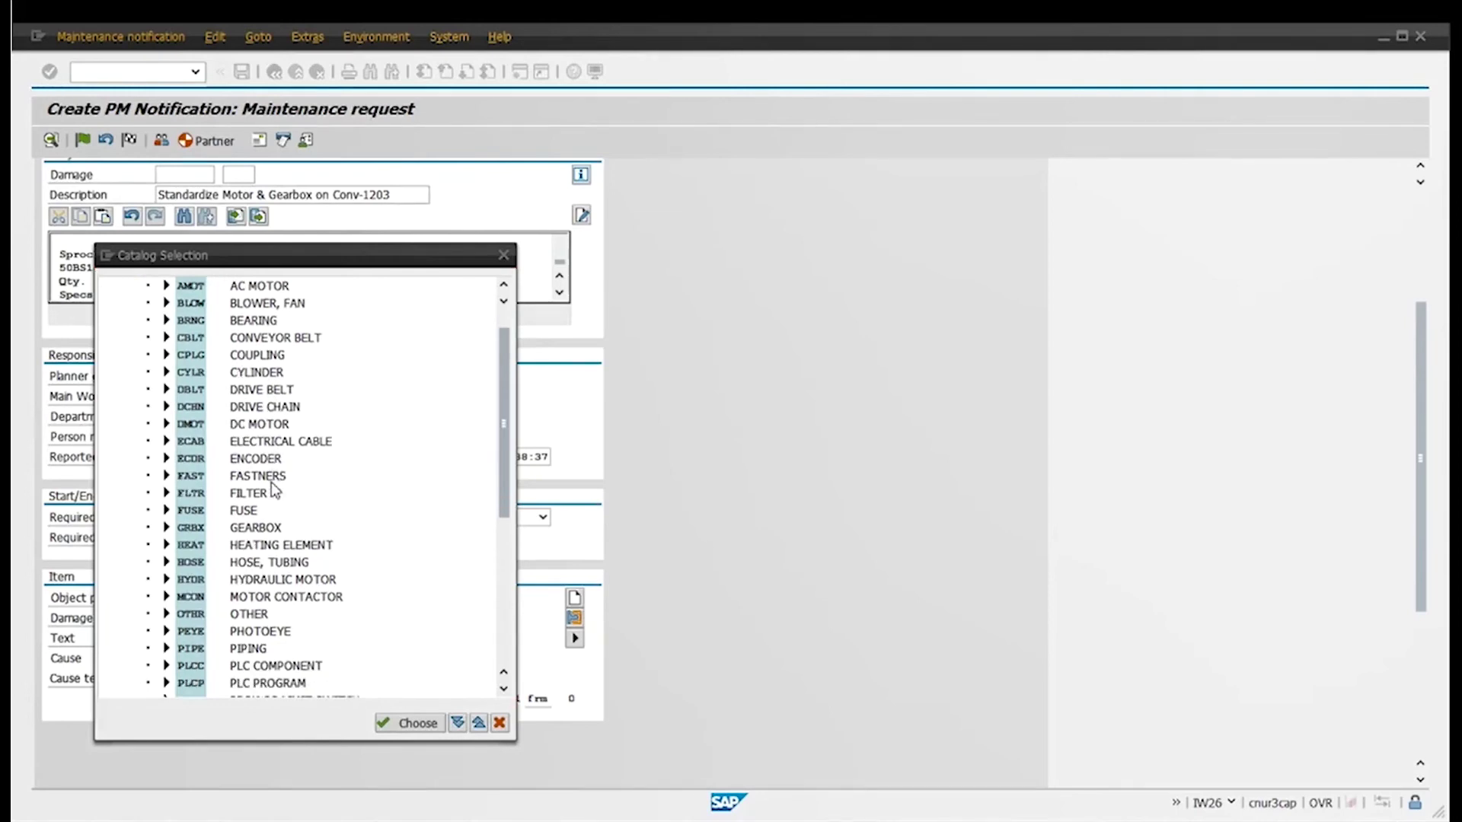
{"action": "left_click", "coordinate": [260, 531]}
{"action": "double_click", "coordinate": [259, 531]}
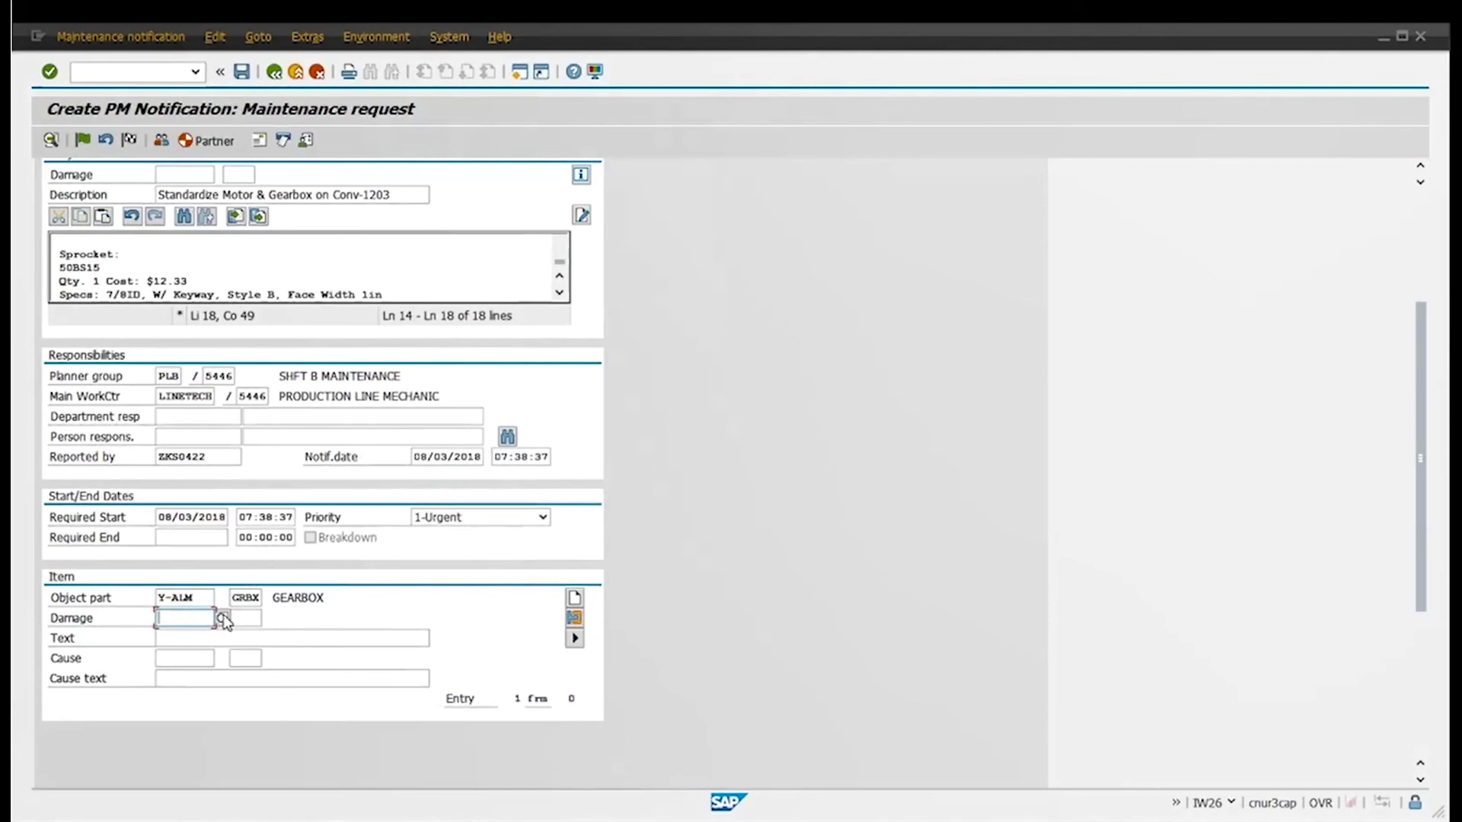
Set the item's damage code to WORN from the damage catalog
{"action": "left_click", "coordinate": [225, 618]}
{"action": "left_click", "coordinate": [225, 618]}
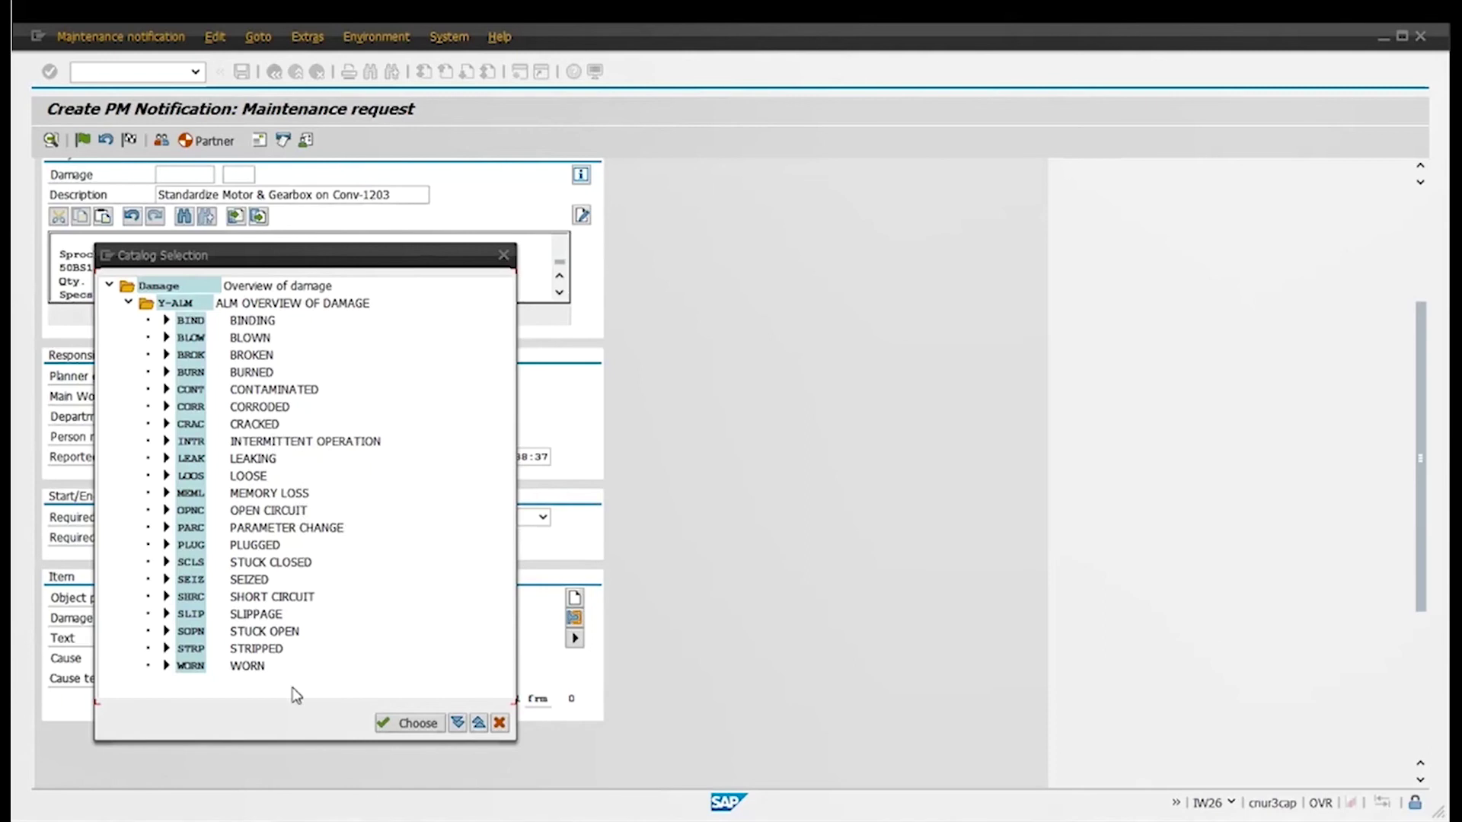
{"action": "double_click", "coordinate": [237, 670]}
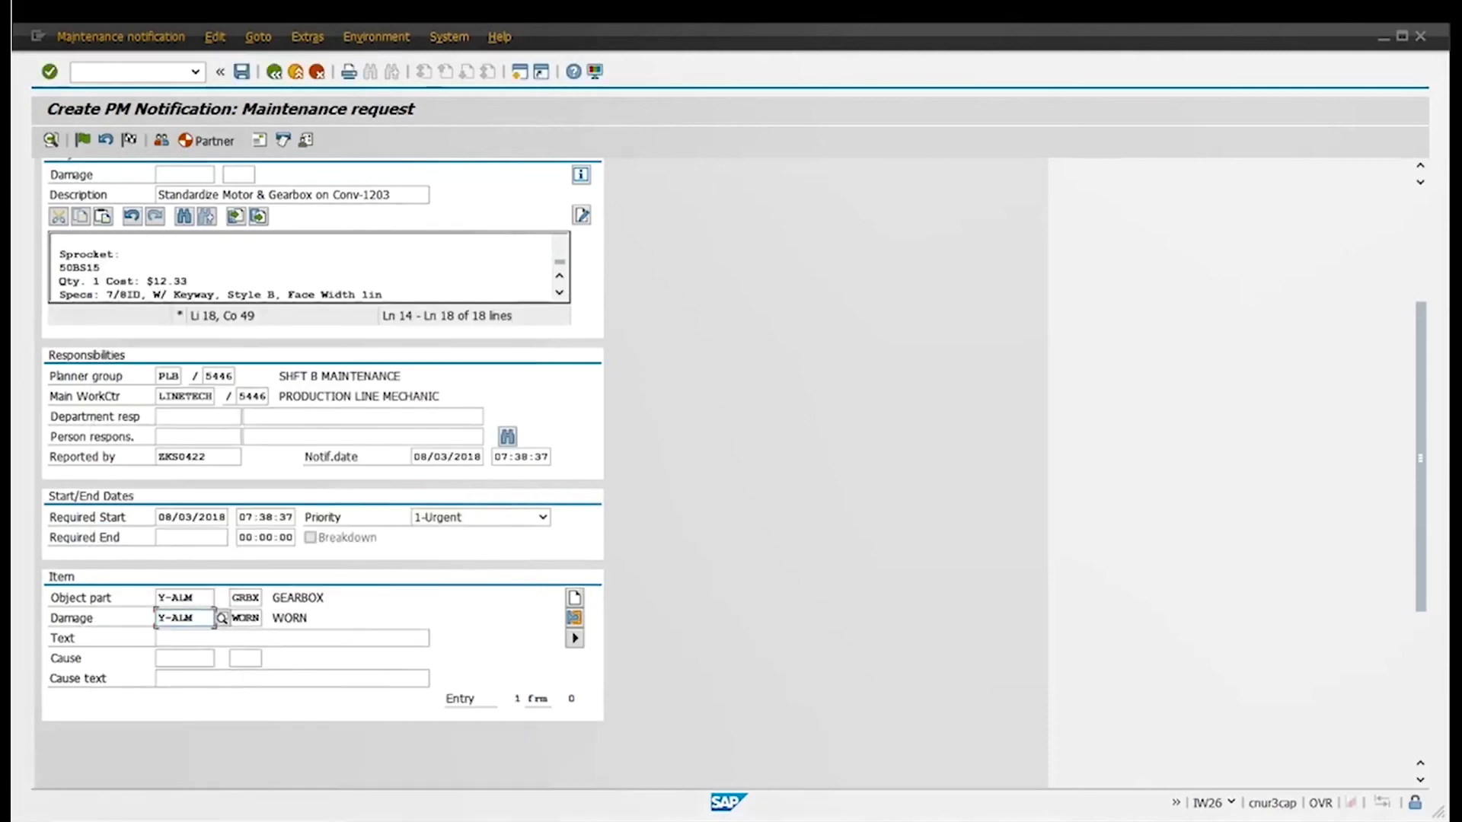
Fill the item text with the suggested 'Need to be replace before it fails'
{"action": "key", "text": "Tab"}
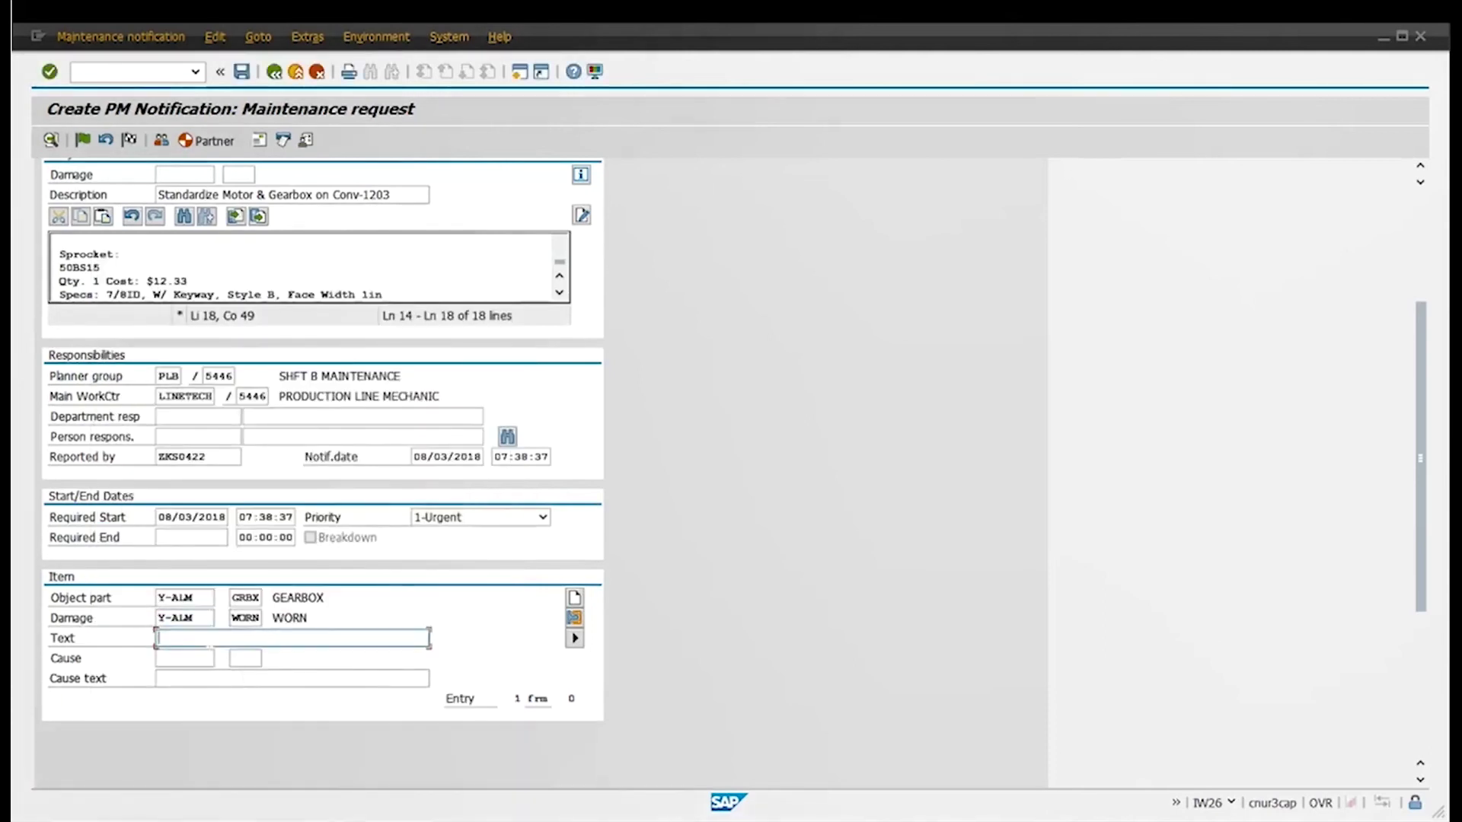
{"action": "type", "text": "Need to"}
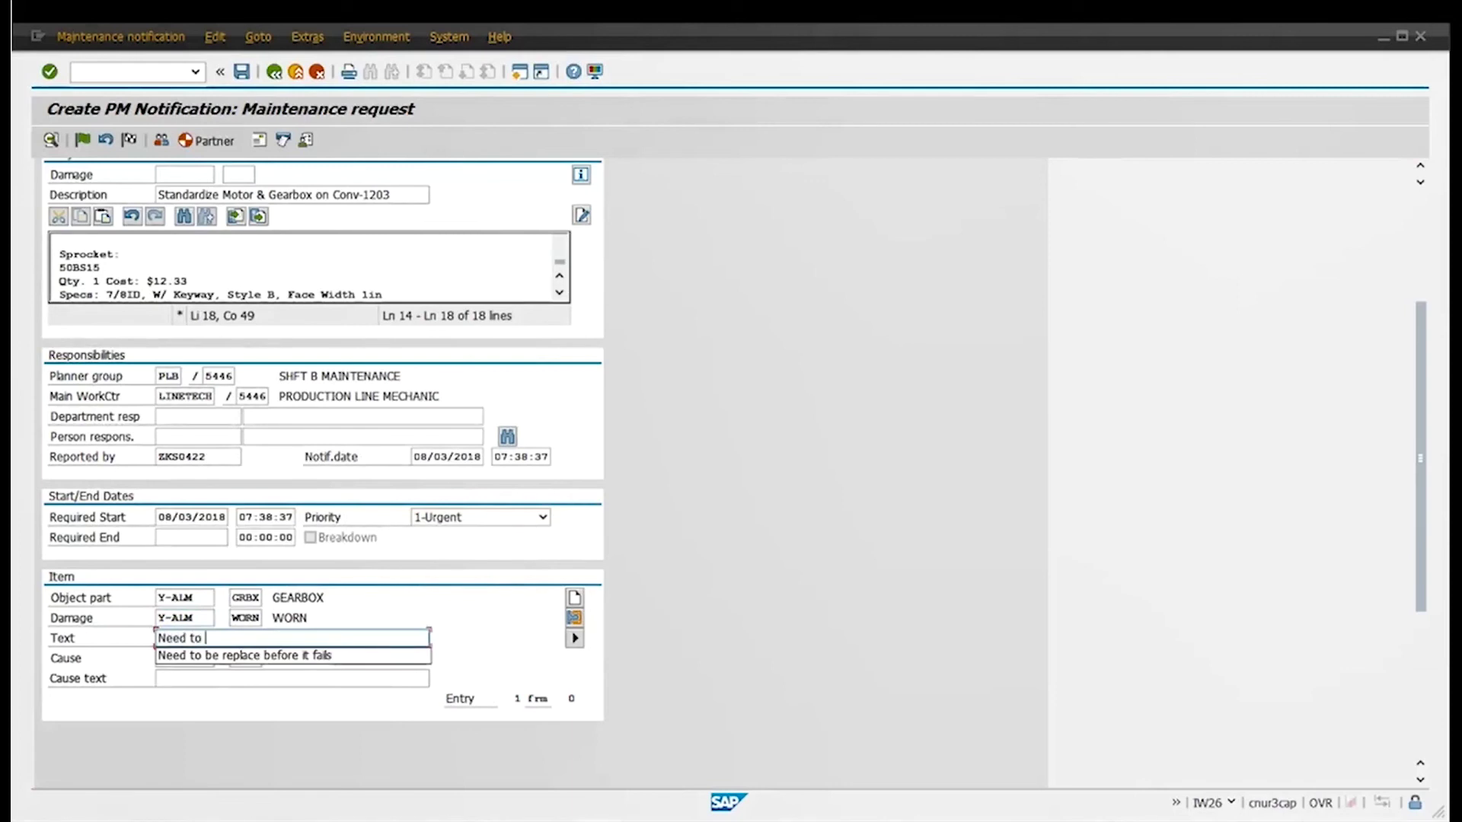
{"action": "key", "text": "Down"}
{"action": "key", "text": "Return"}
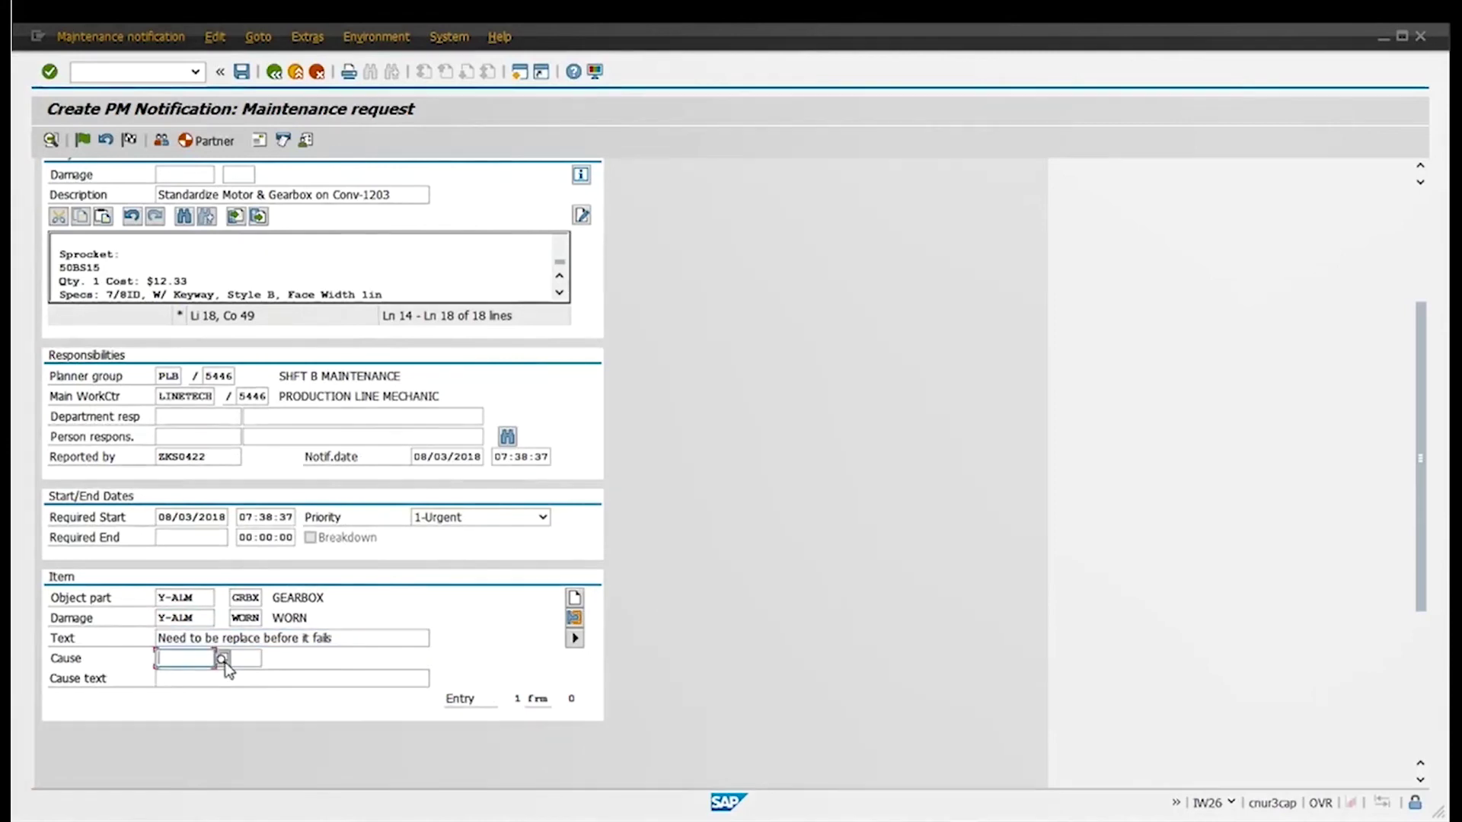
Choose cause NATURAL DETERIORATION and reuse cause text 'Gearbox & motor doesnt have a PM'
{"action": "left_click", "coordinate": [223, 659]}
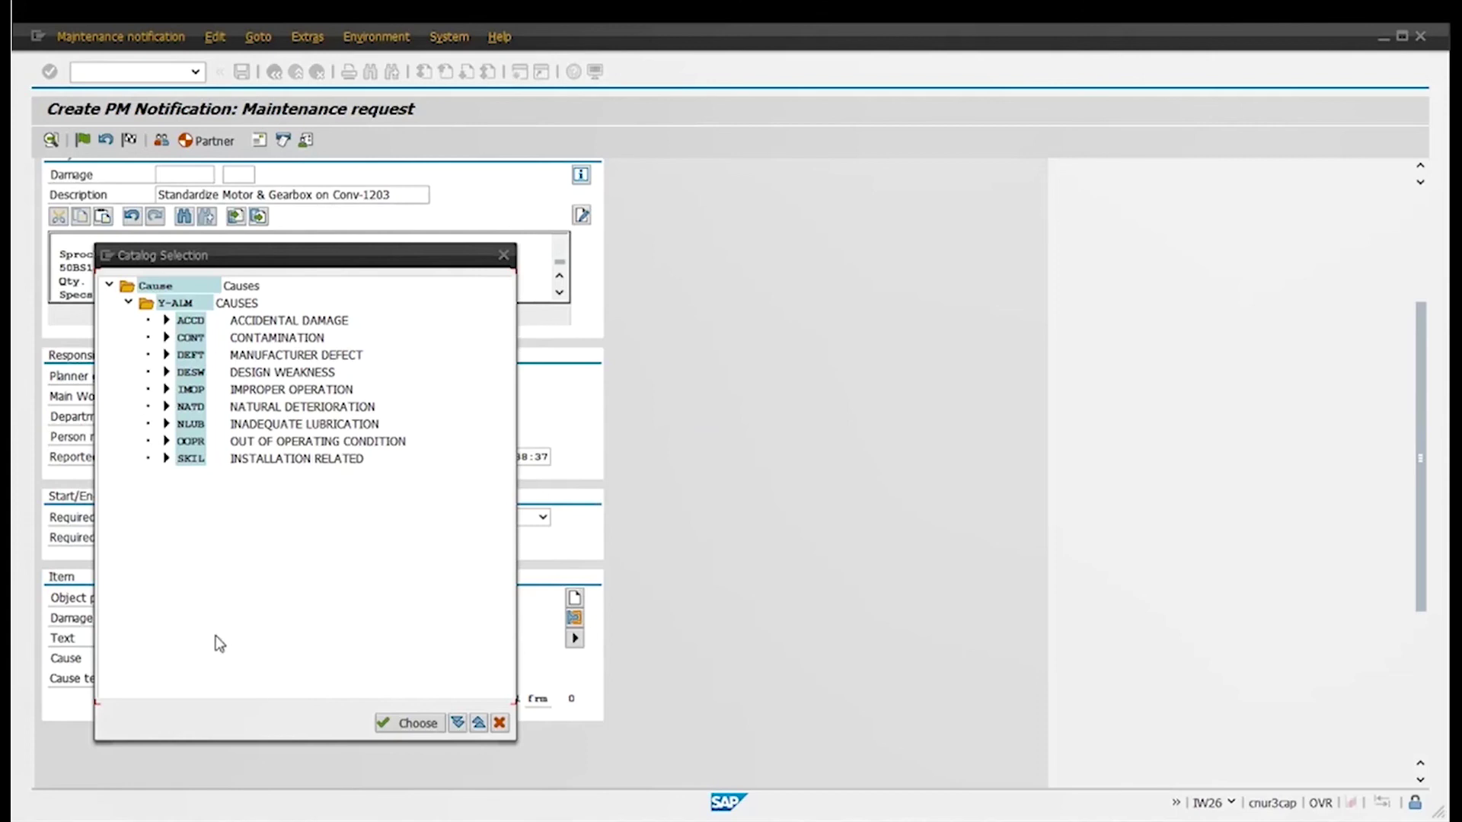
{"action": "double_click", "coordinate": [295, 409]}
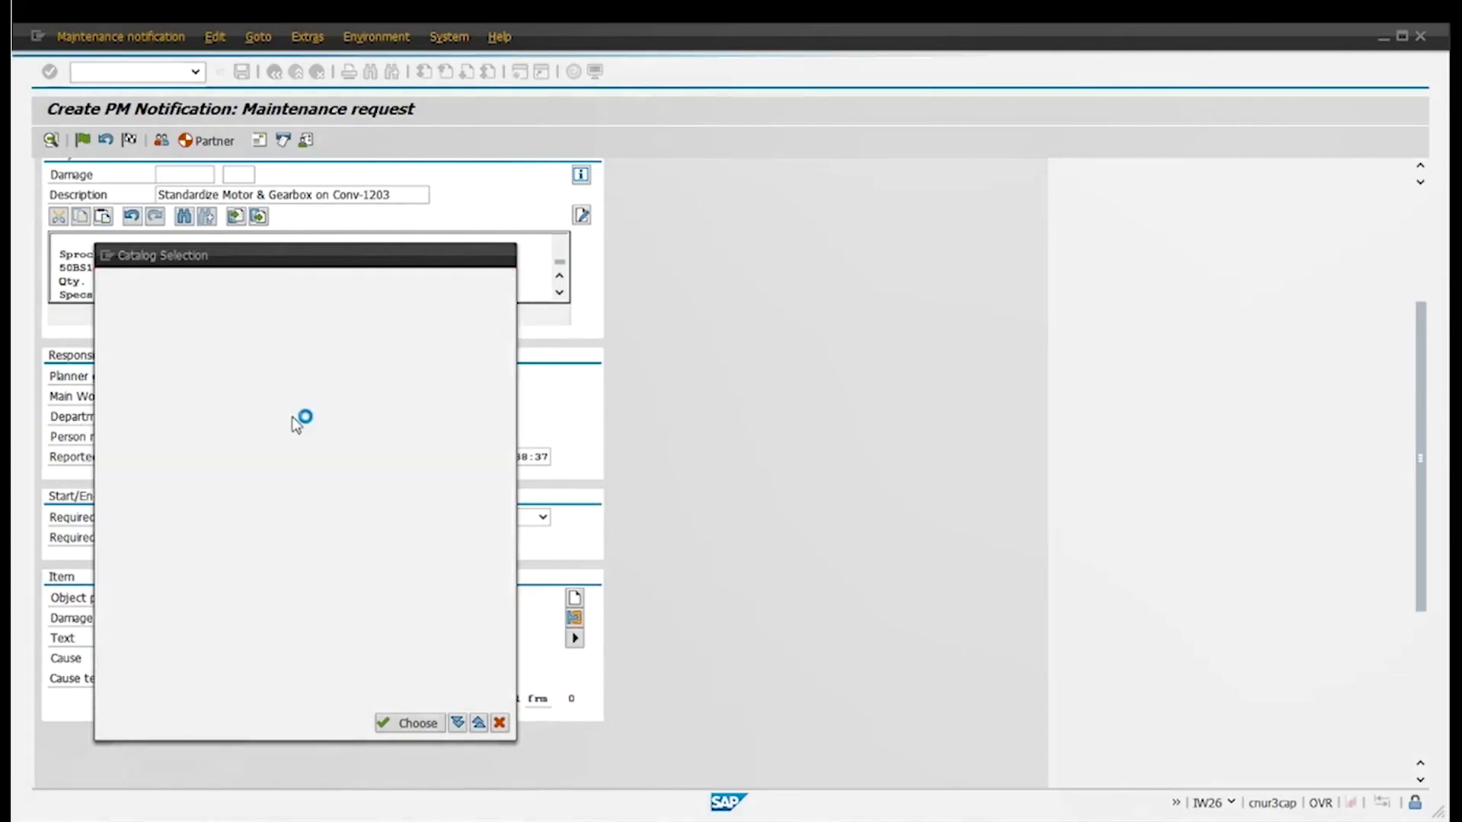
{"action": "left_click", "coordinate": [199, 679]}
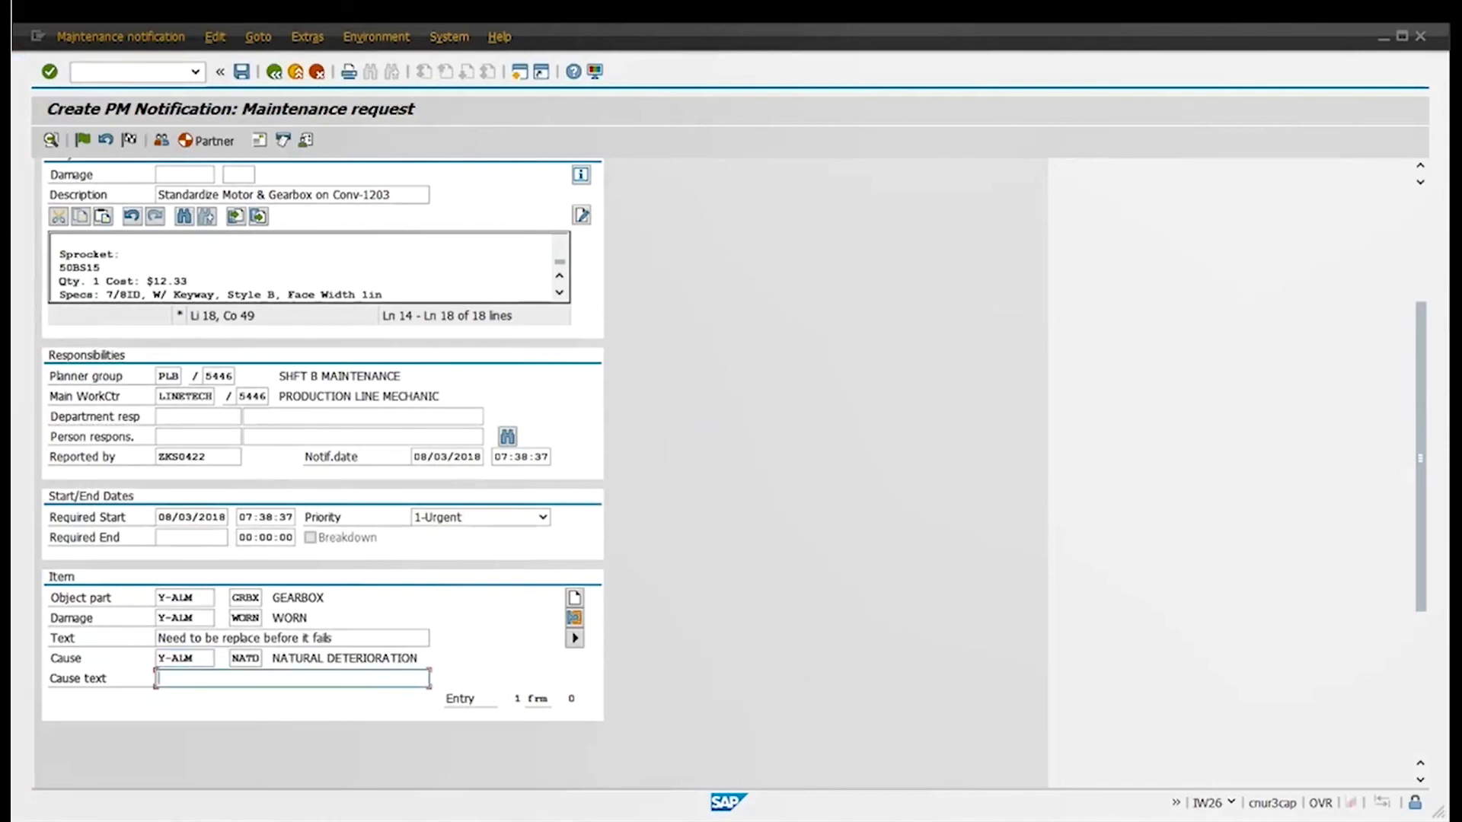
{"action": "type", "text": "G"}
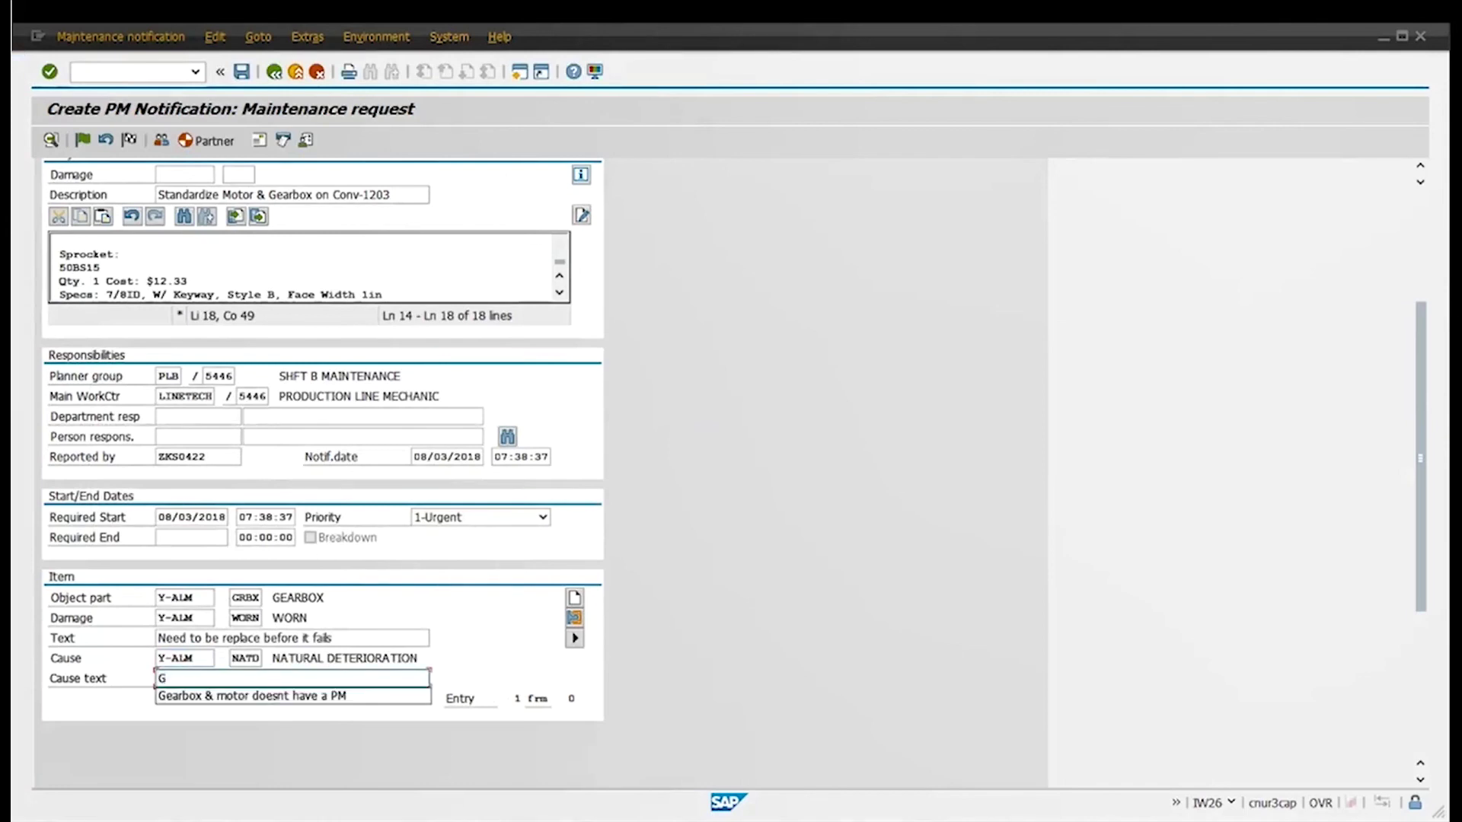
{"action": "key", "text": "Down"}
{"action": "key", "text": "Return"}
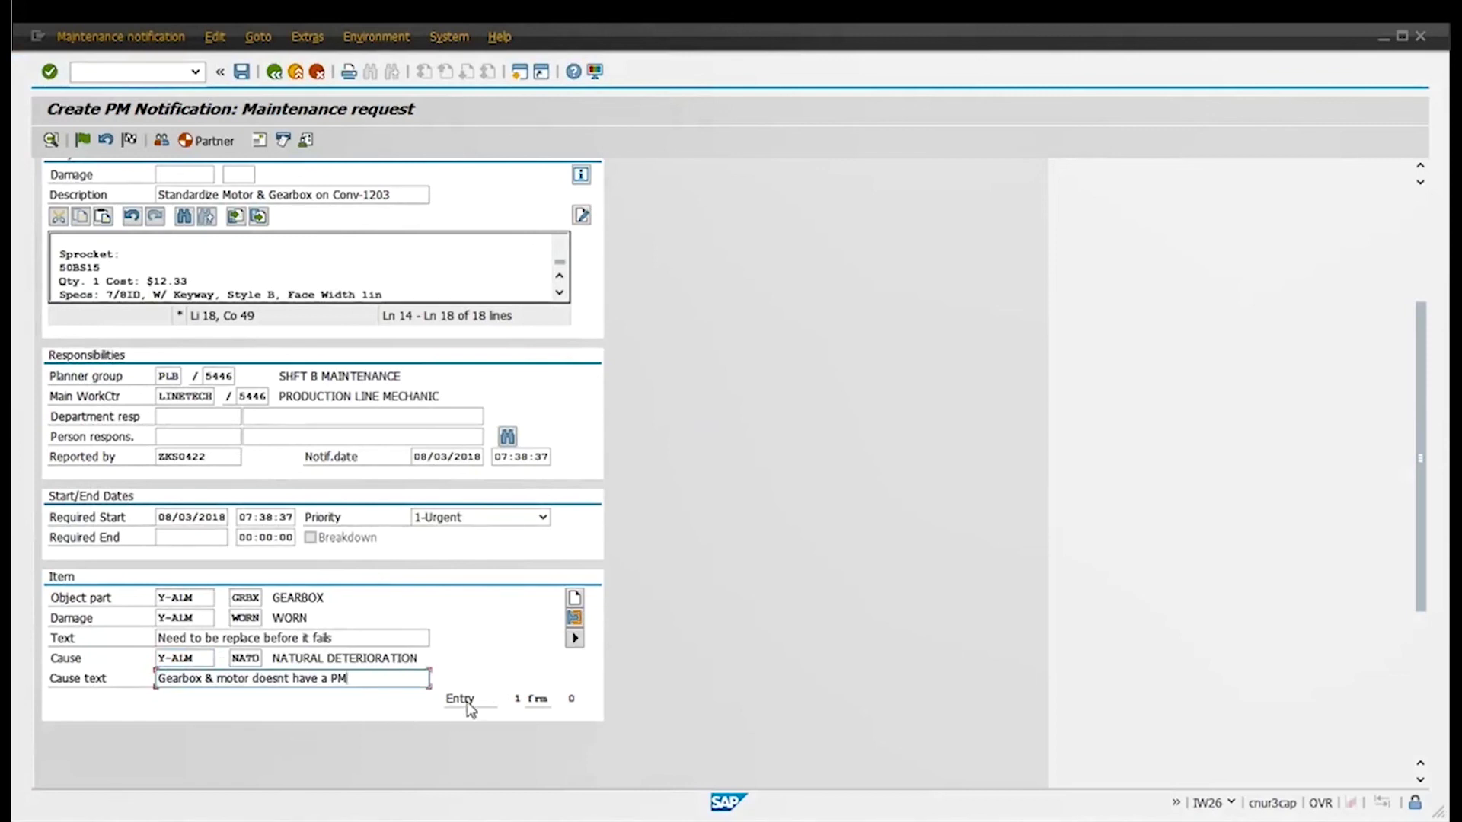
Enter and confirm the person responsible's personnel number, prompting the Priority Change dialog
{"action": "scroll", "coordinate": [365, 601], "scroll_direction": "up", "scroll_amount": 1}
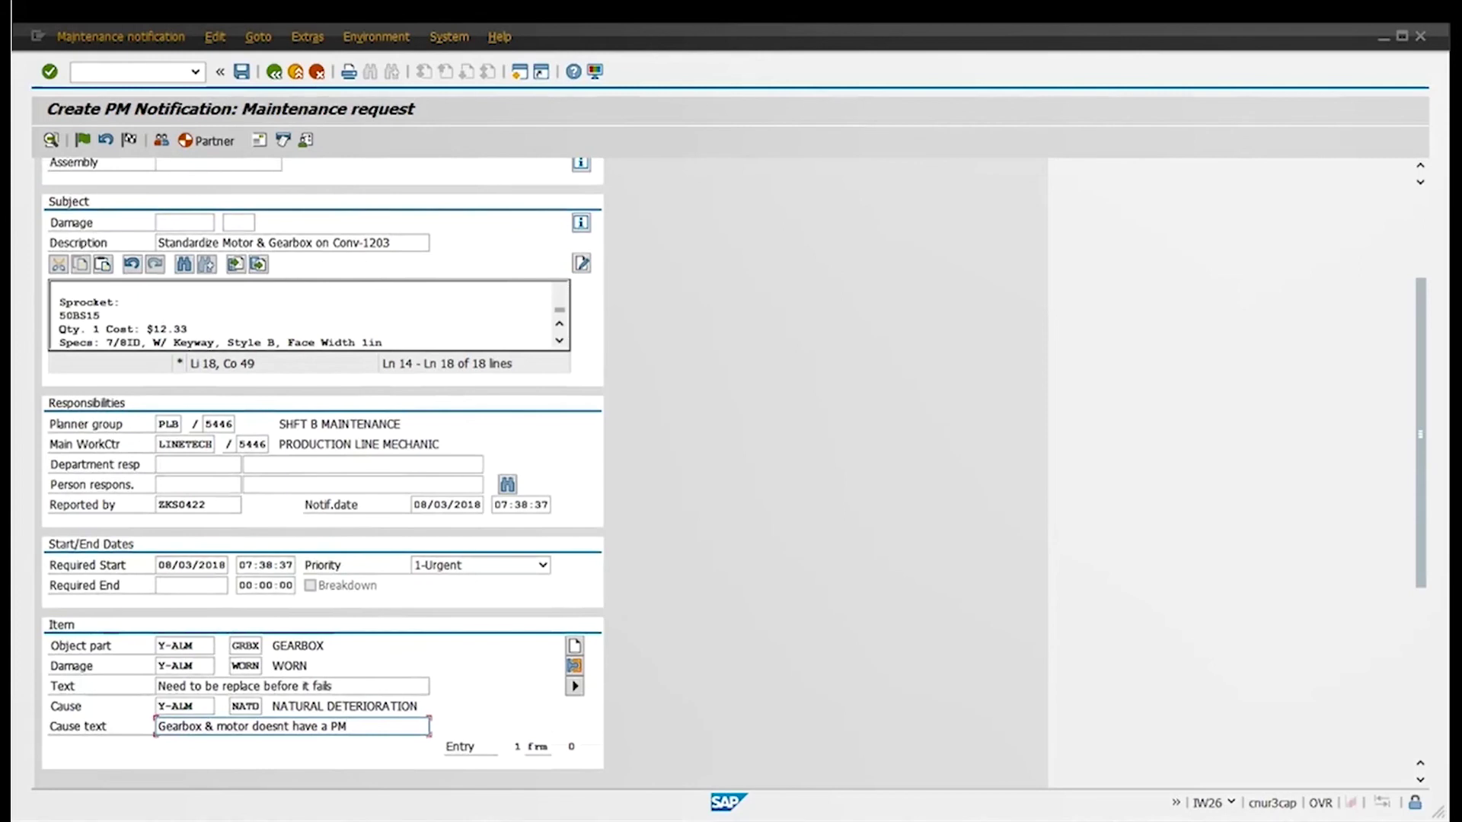
{"action": "scroll", "coordinate": [297, 591], "scroll_direction": "up", "scroll_amount": 2}
{"action": "scroll", "coordinate": [272, 594], "scroll_direction": "up", "scroll_amount": 1}
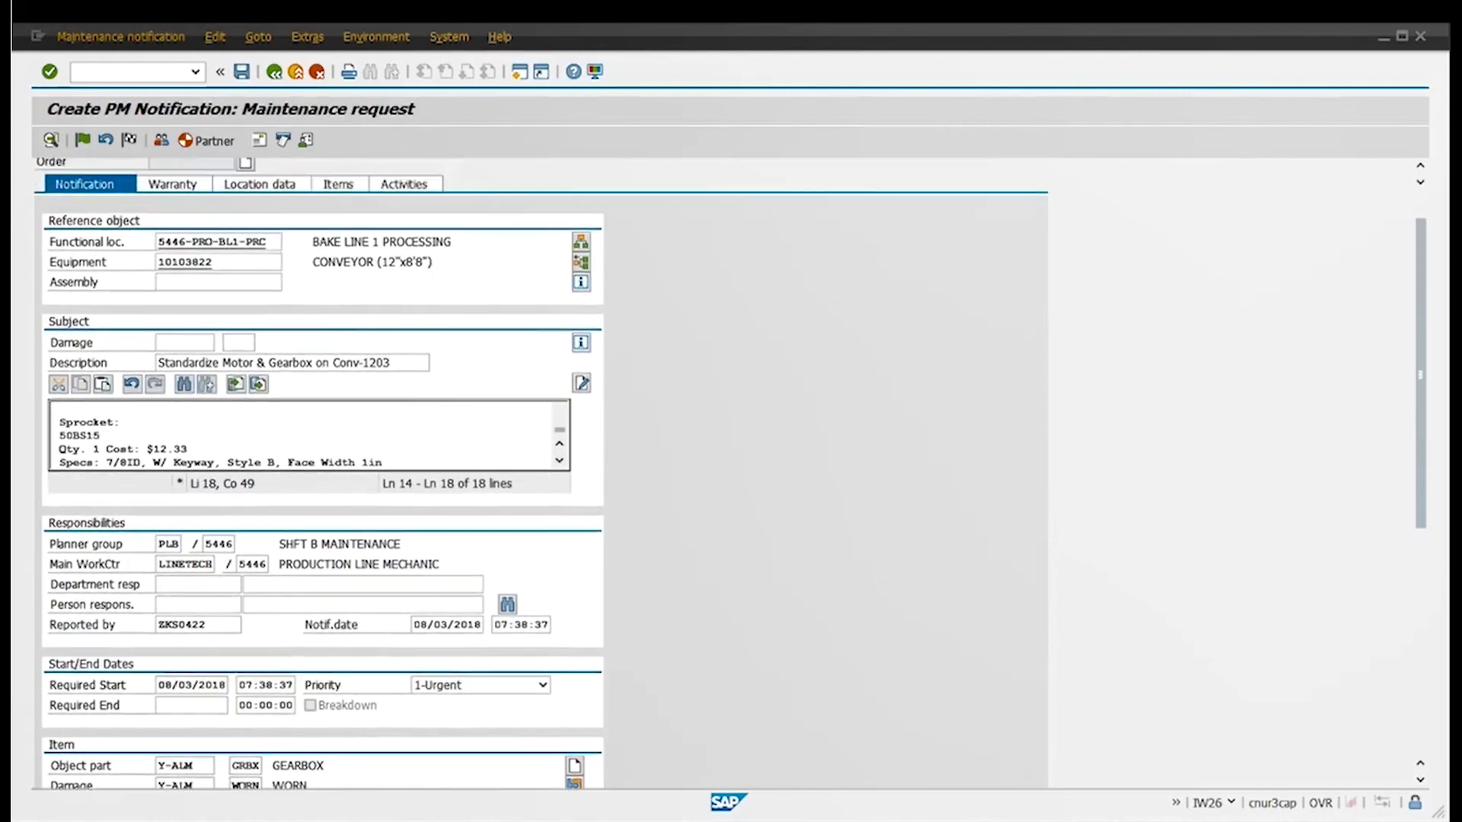
{"action": "scroll", "coordinate": [273, 594], "scroll_direction": "up", "scroll_amount": 1}
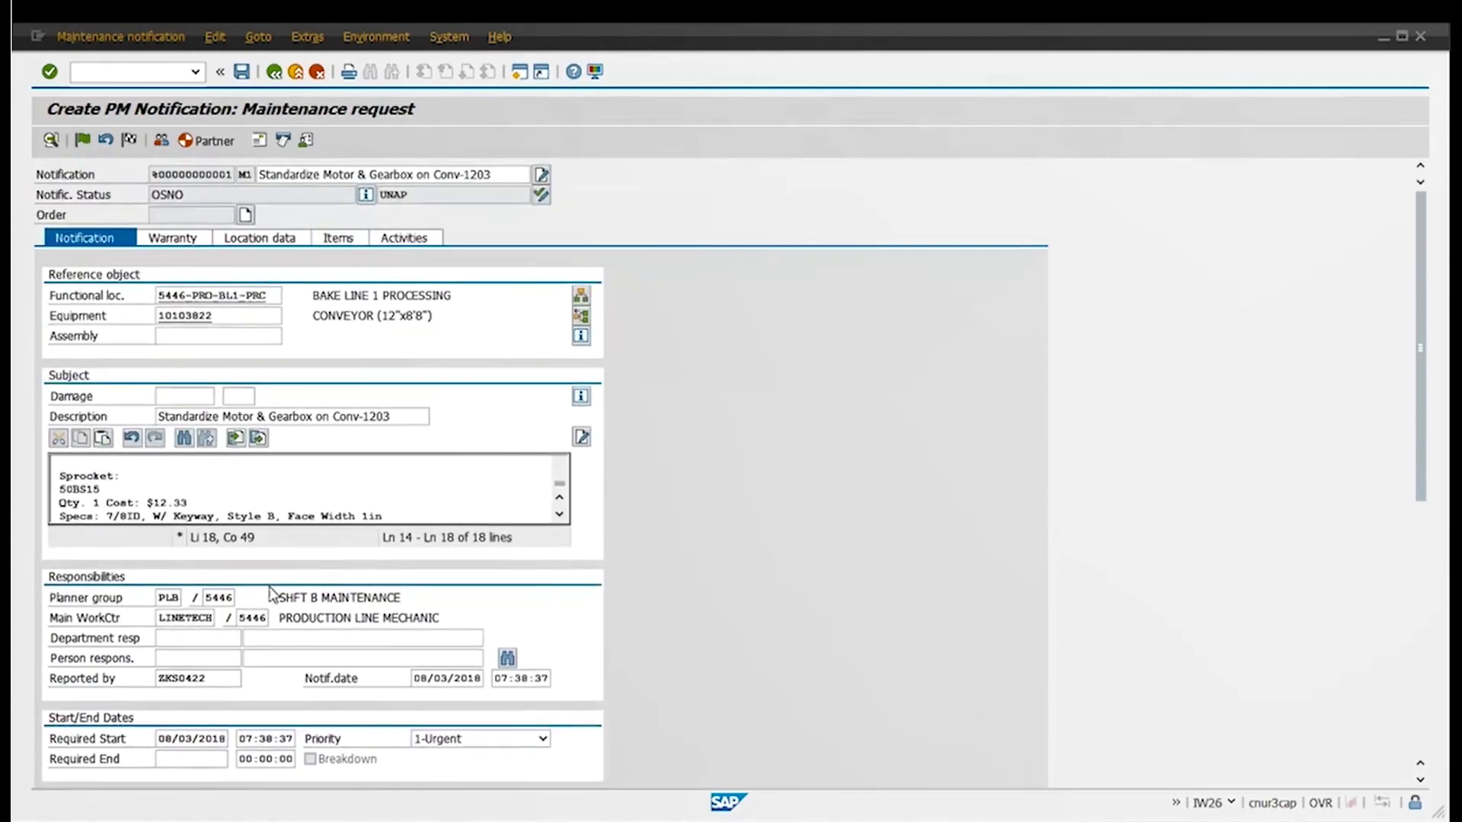
{"action": "left_click", "coordinate": [197, 658]}
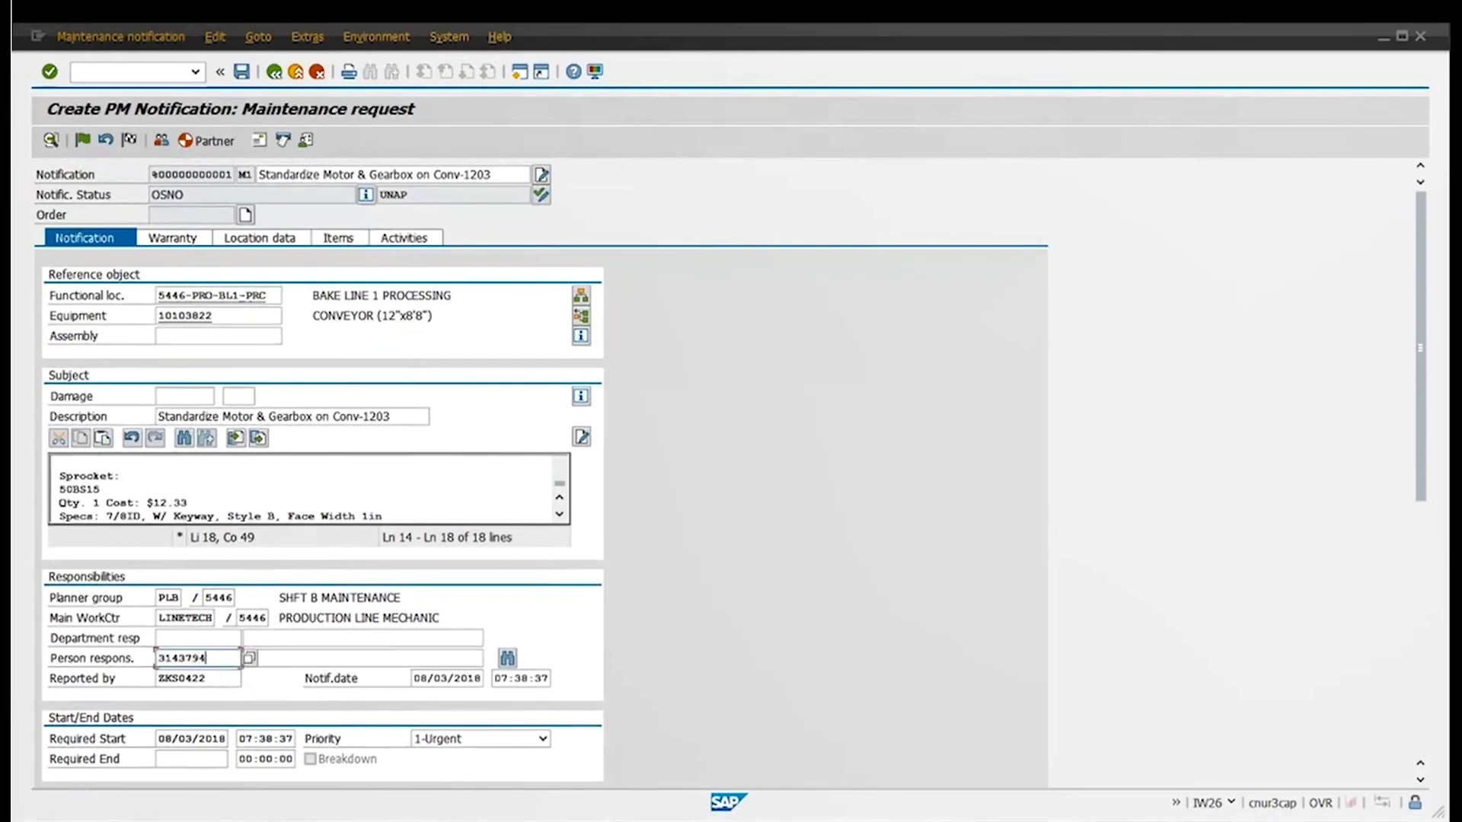
{"action": "key", "text": "Return"}
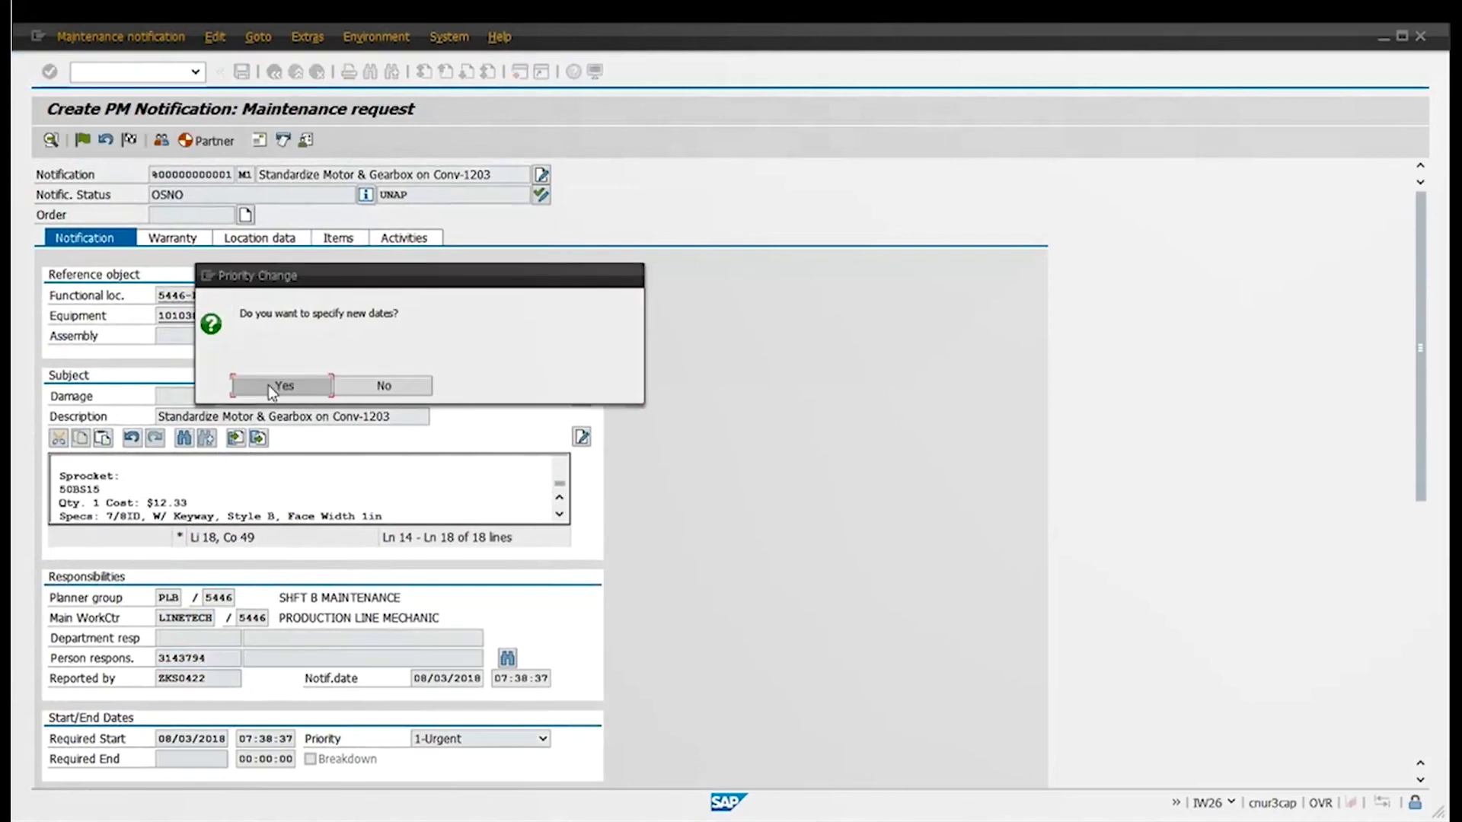
Accept resetting the required dates by priority (end 08/04/2018 07:48:53) and save the notification
{"action": "left_click", "coordinate": [268, 385]}
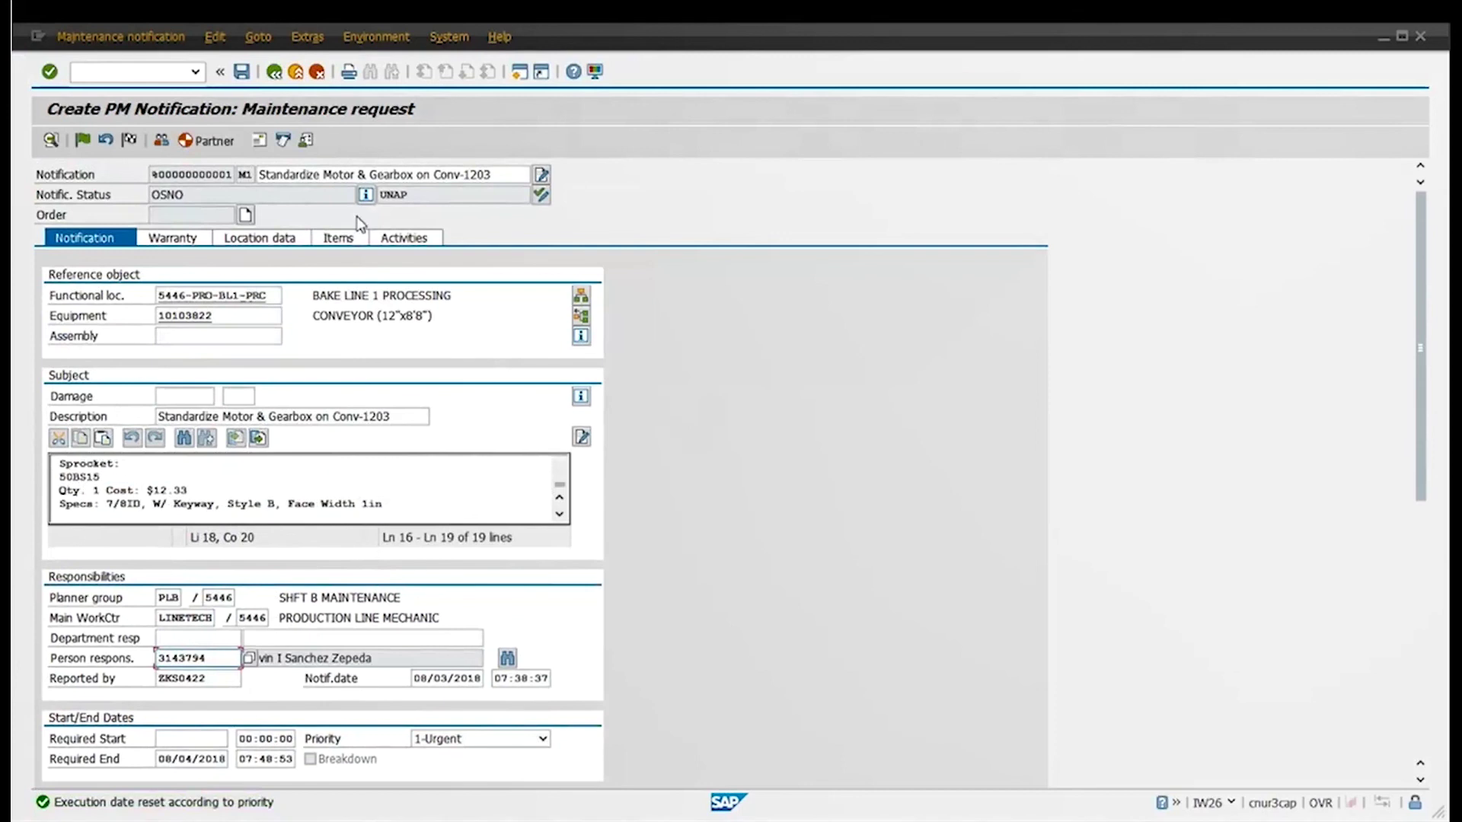
{"action": "left_click", "coordinate": [242, 73]}
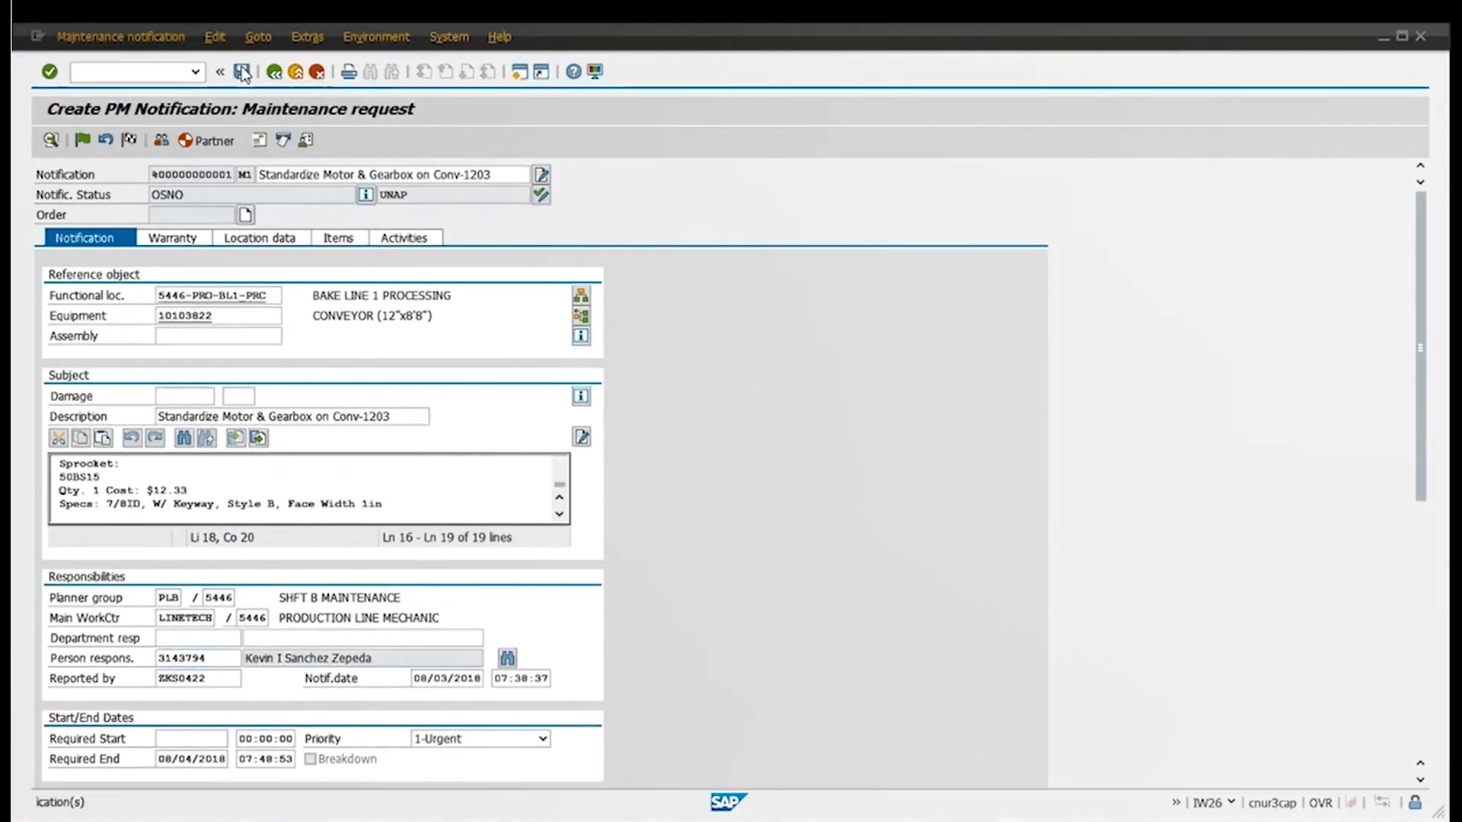